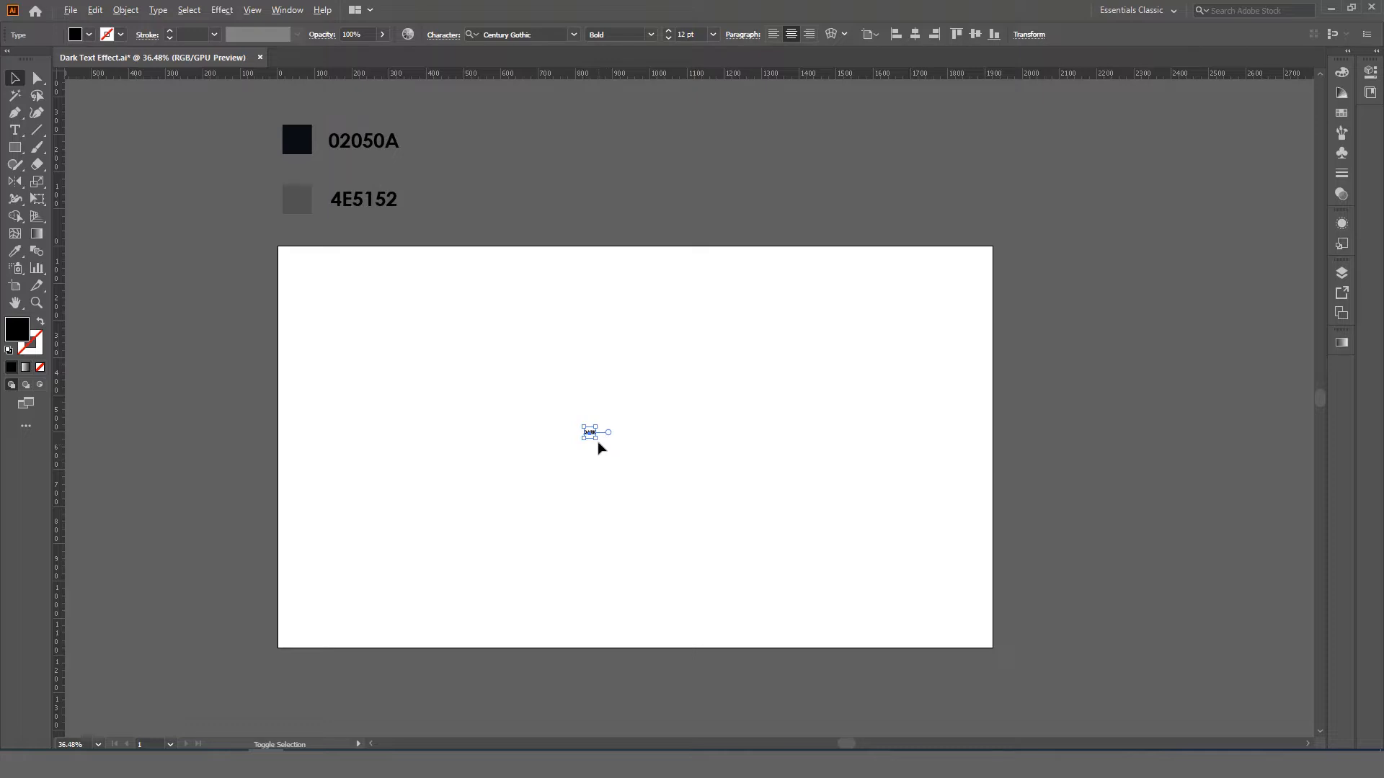
Enlarge the word DARK to about 576 pt and centre it horizontally and vertically on the artboard
{"action": "left_click_drag", "start_coordinate": [596, 439], "coordinate": [702, 482]}
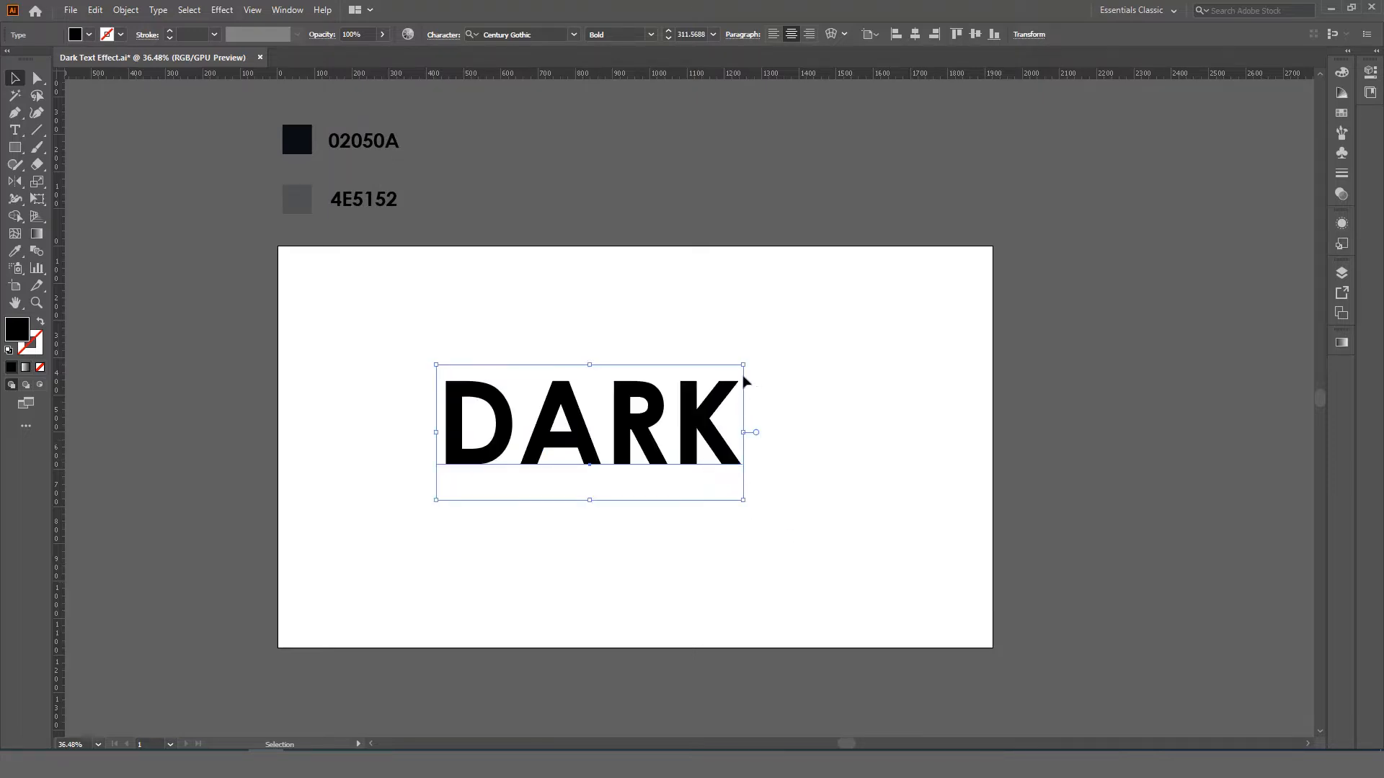
{"action": "left_click_drag", "start_coordinate": [743, 365], "coordinate": [836, 325]}
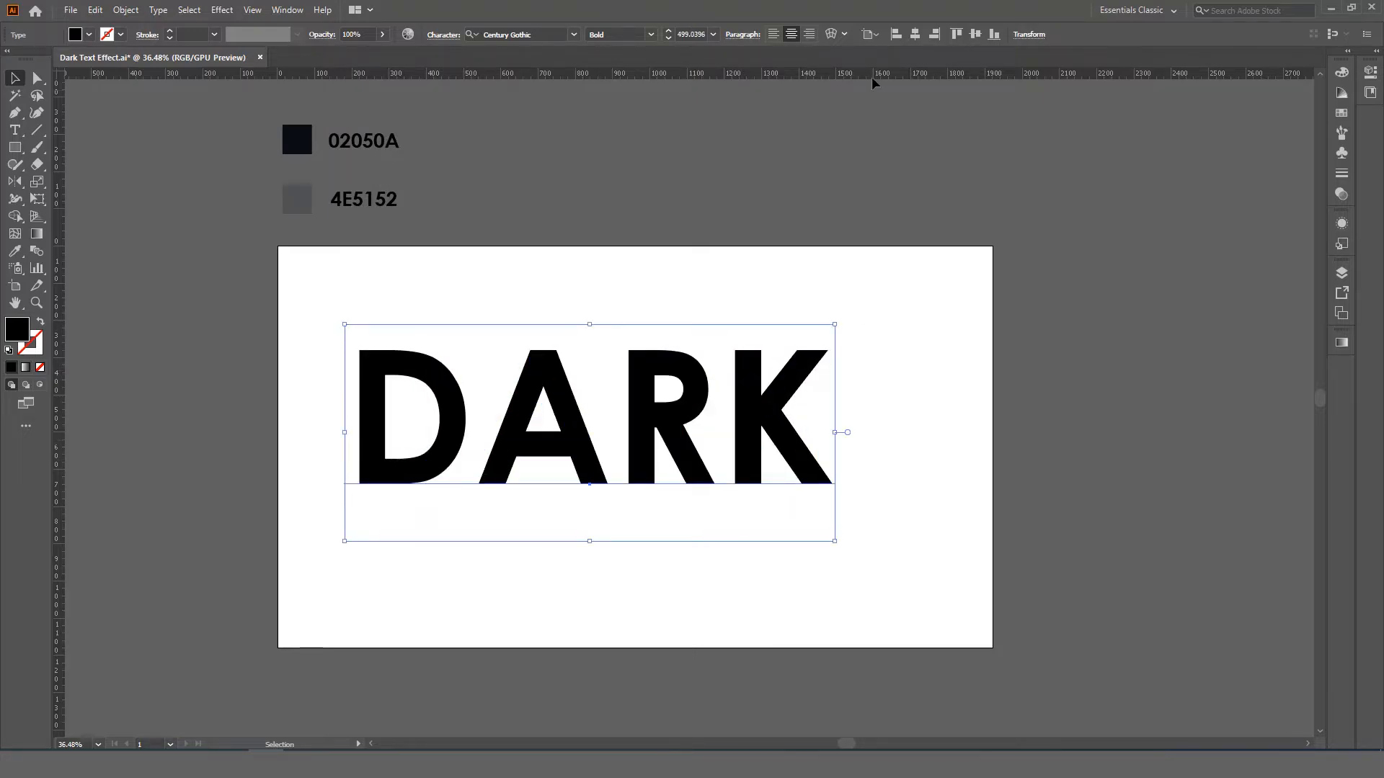
{"action": "left_click", "coordinate": [915, 34]}
{"action": "left_click", "coordinate": [975, 34]}
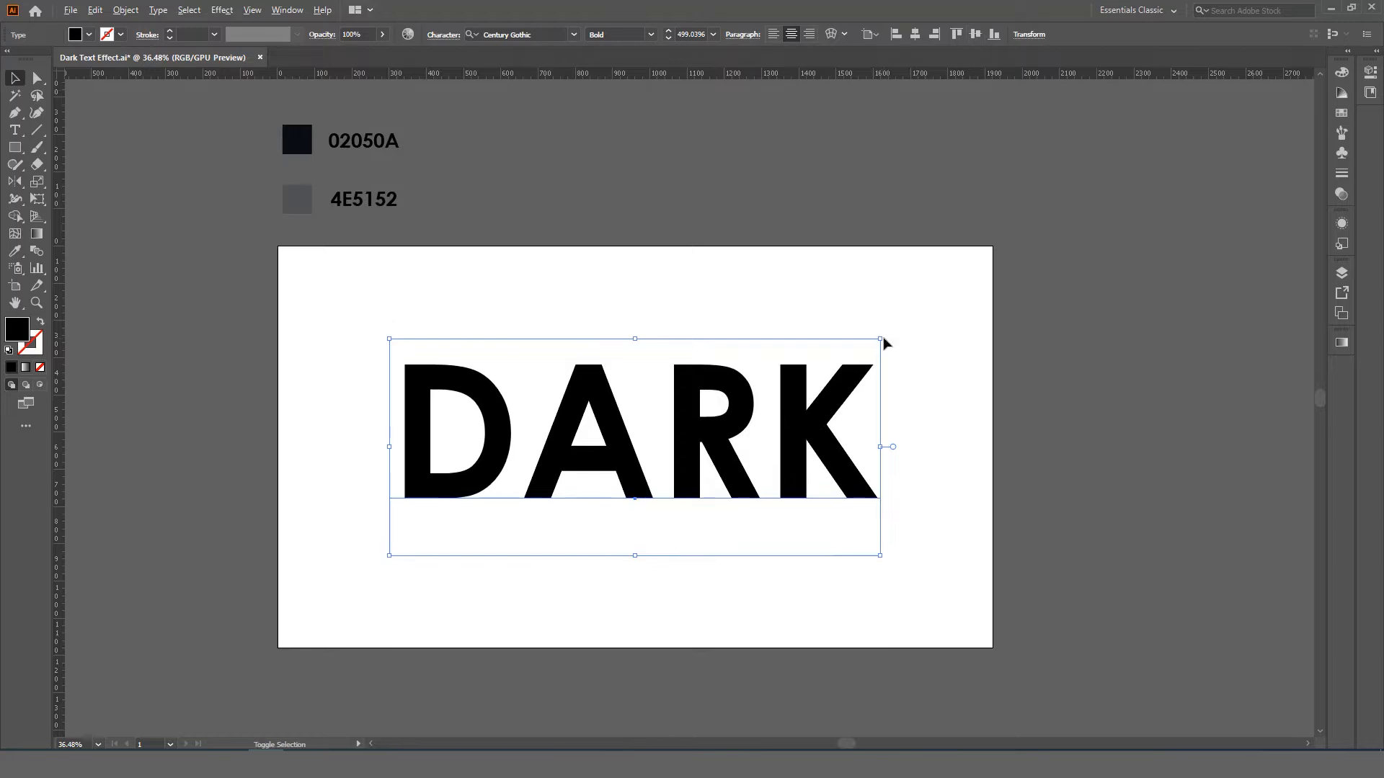
{"action": "left_click_drag", "start_coordinate": [881, 338], "coordinate": [919, 321]}
{"action": "left_click", "coordinate": [901, 288]}
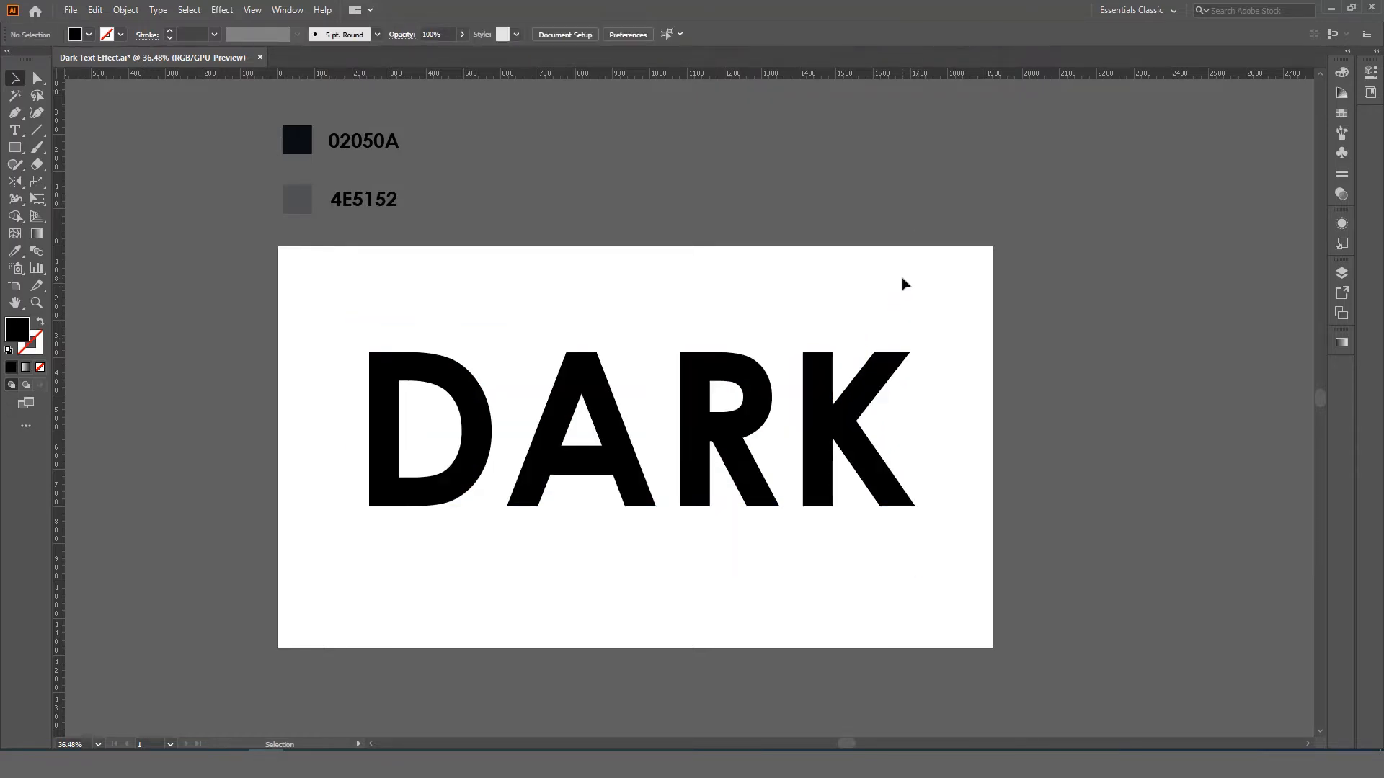
Draw a 1920 × 1080 px rectangle covering the whole artboard
{"action": "left_click", "coordinate": [14, 148]}
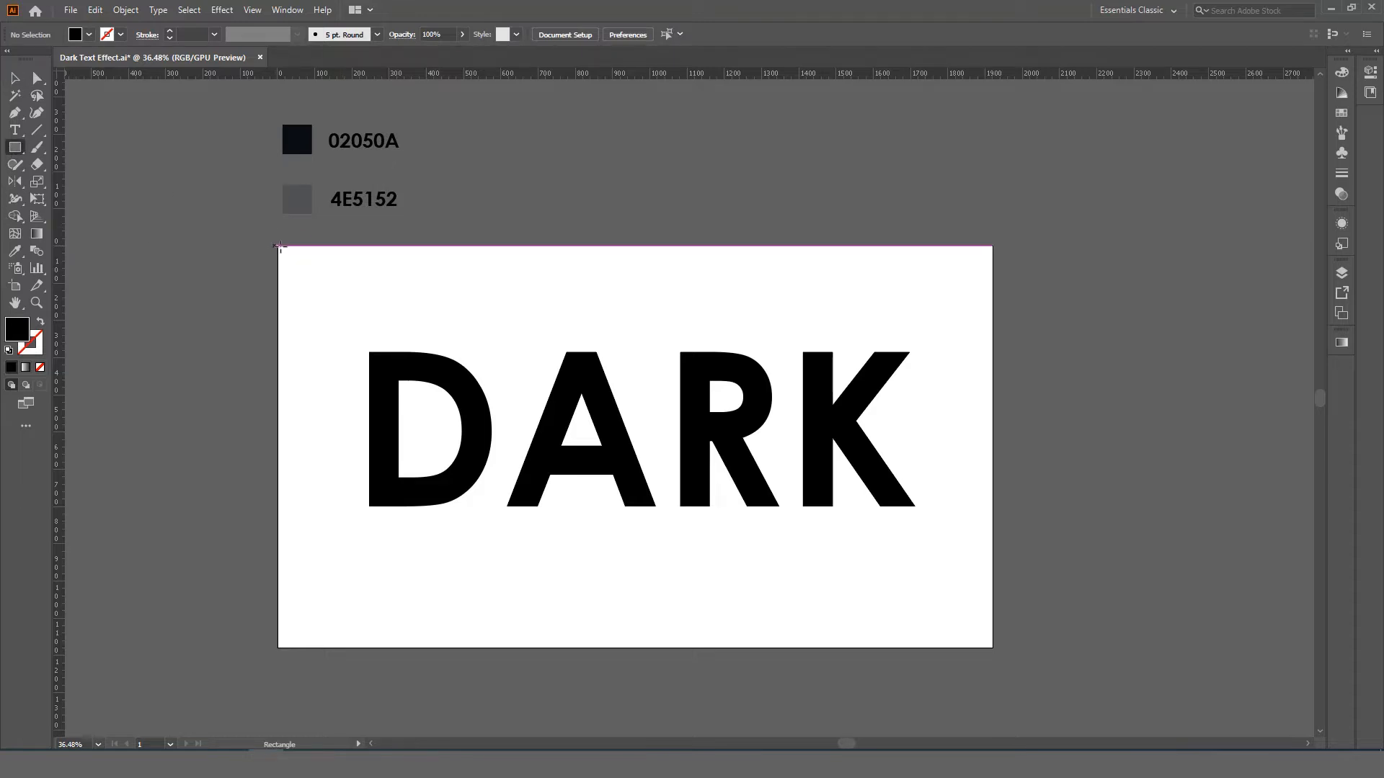
{"action": "left_click_drag", "start_coordinate": [274, 245], "coordinate": [992, 647]}
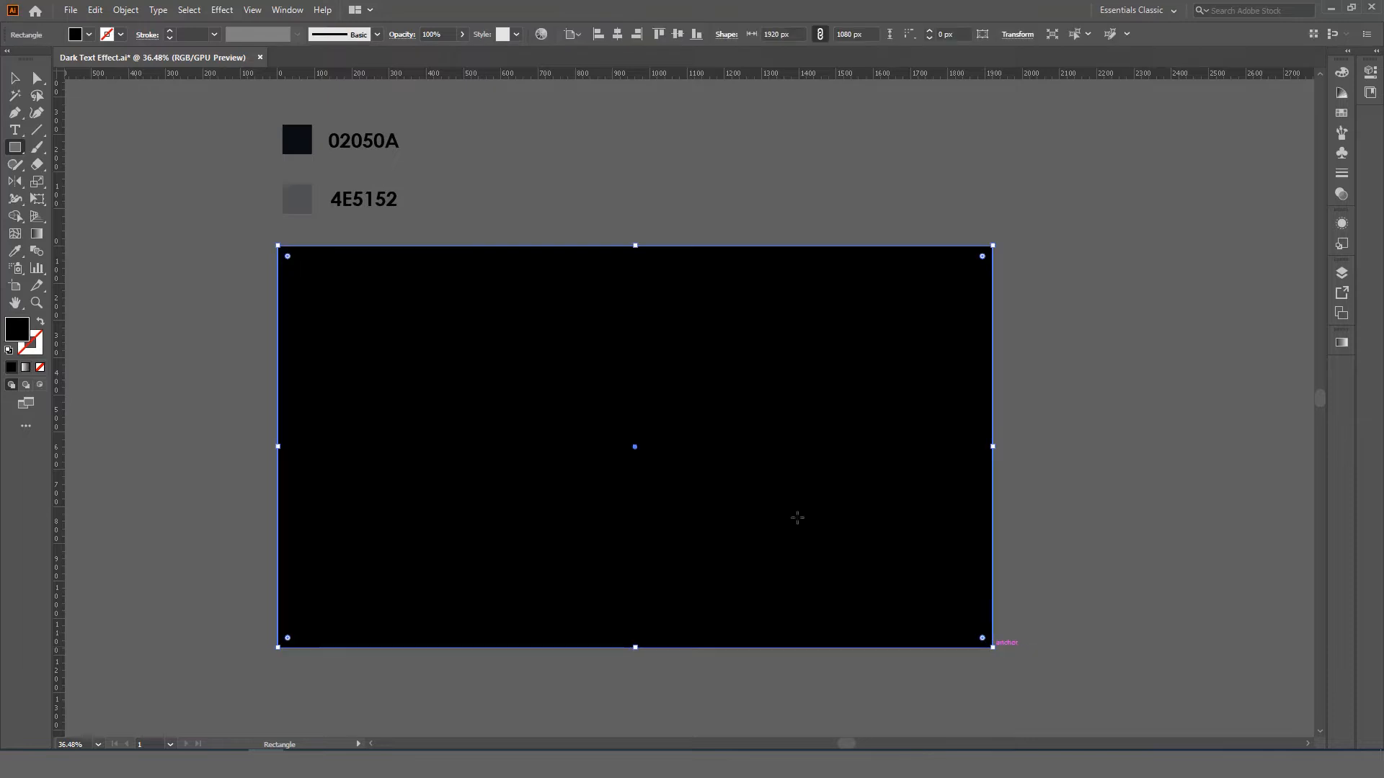
{"action": "left_click", "coordinate": [15, 78]}
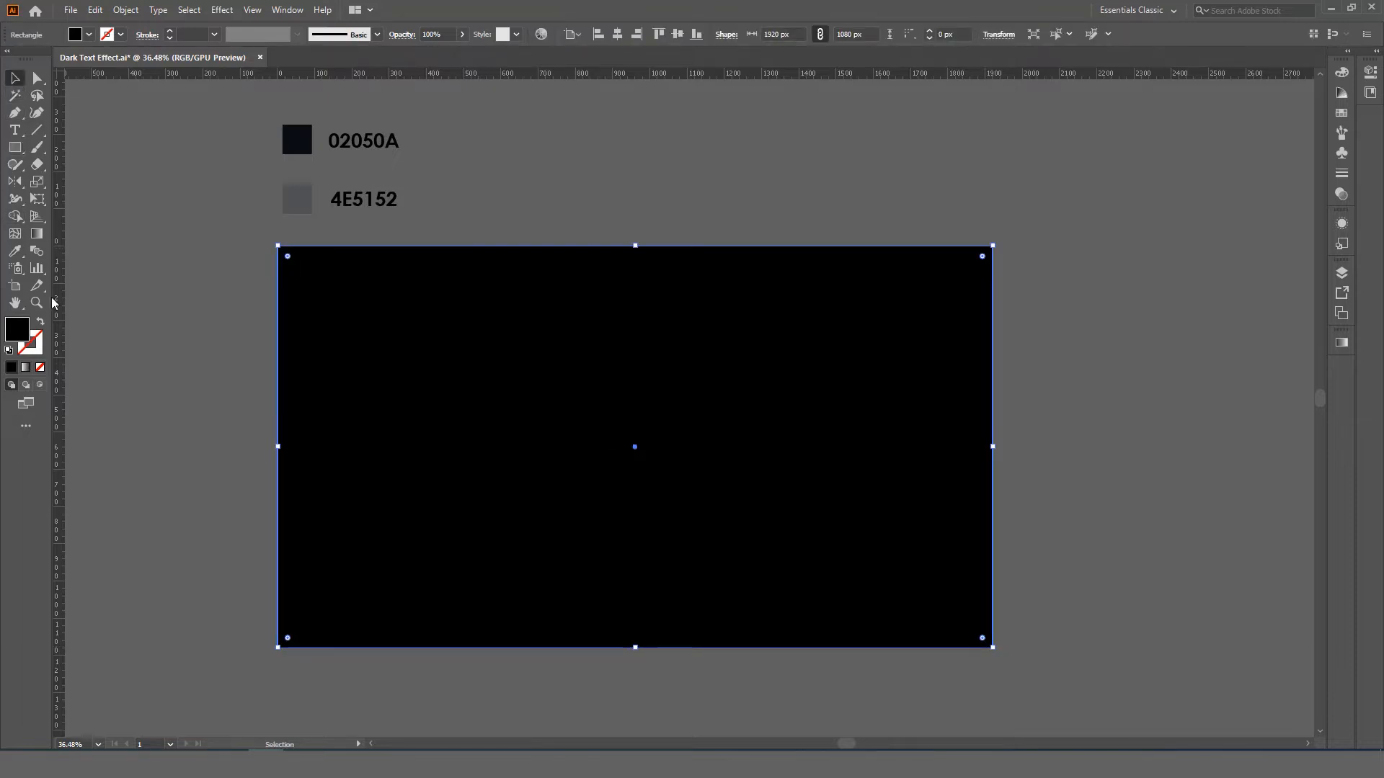
Give the artboard-sized rectangle a gradient fill and send it to the back, behind the DARK text
{"action": "left_click", "coordinate": [27, 368]}
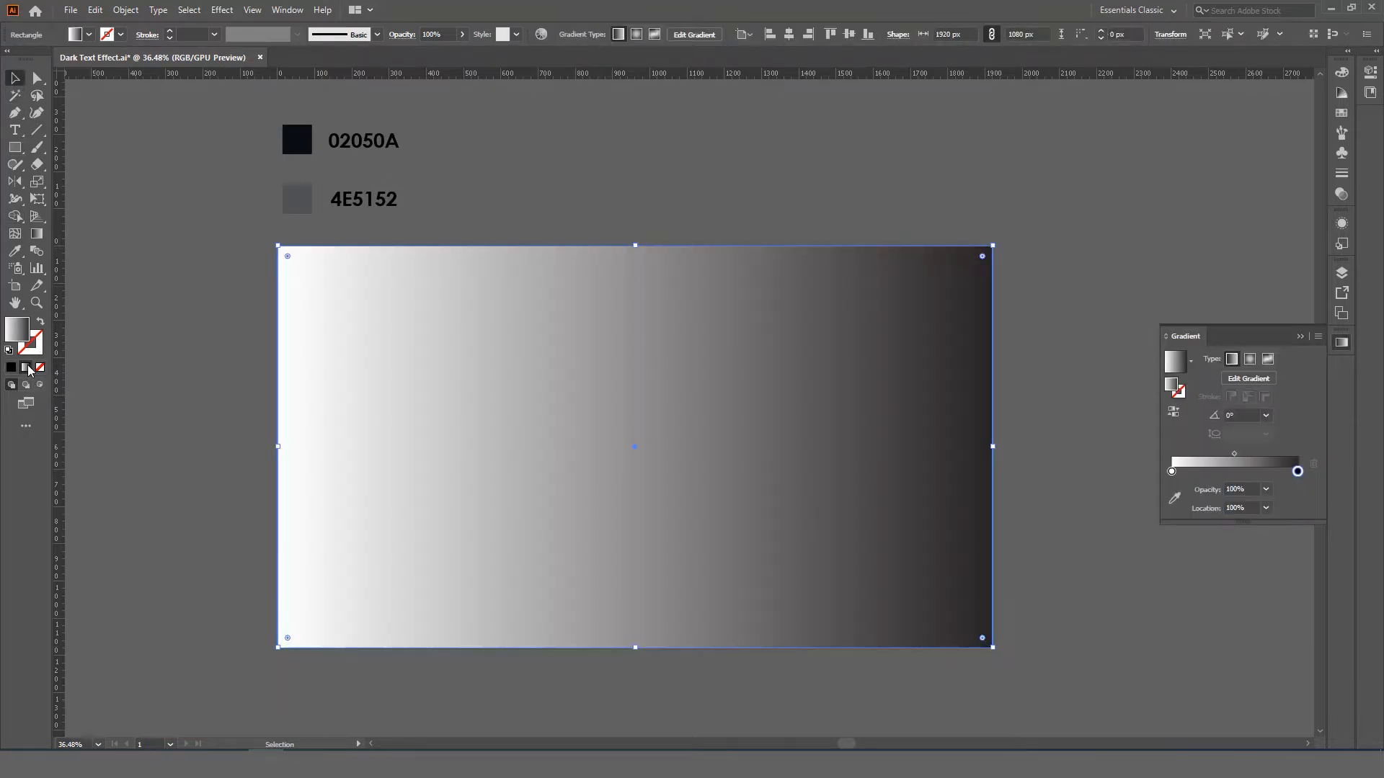
{"action": "right_click", "coordinate": [345, 287]}
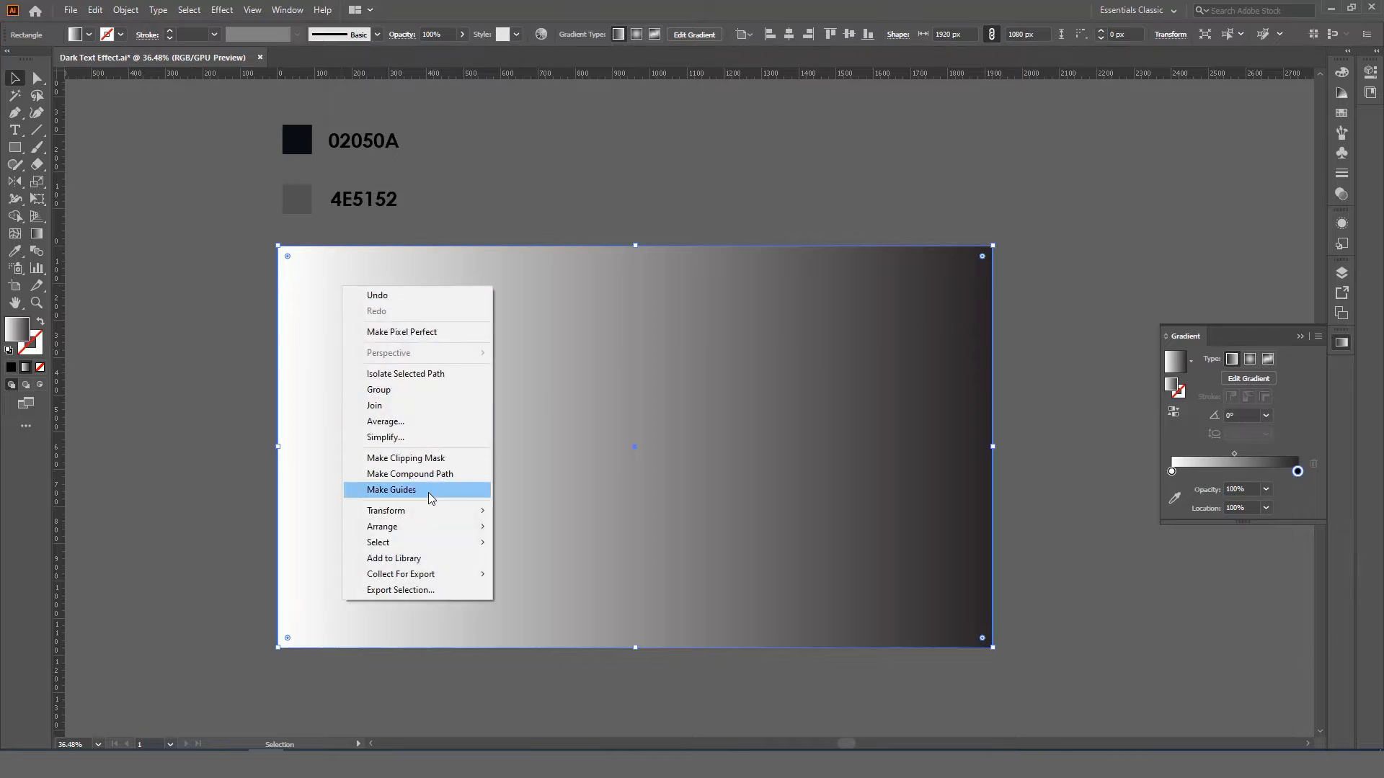
{"action": "mouse_move", "coordinate": [447, 528]}
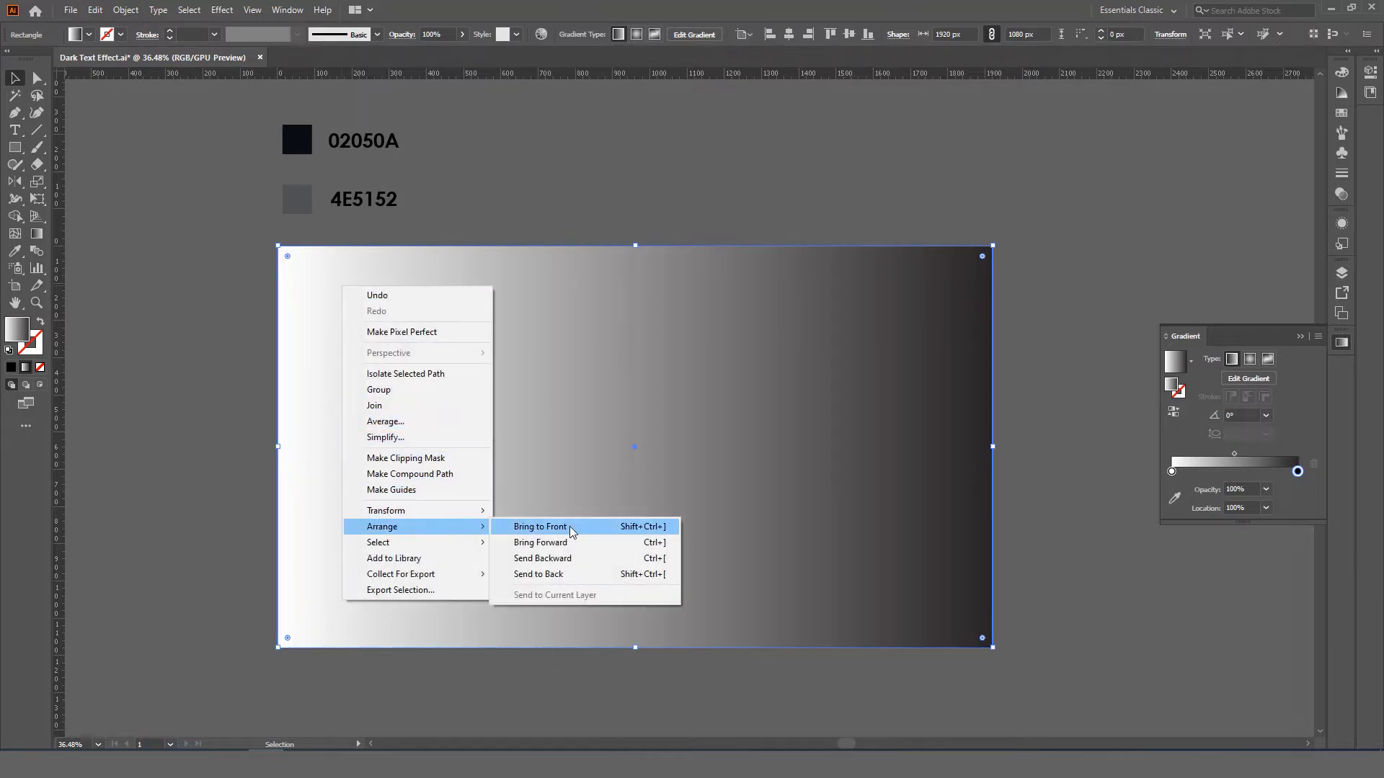
{"action": "left_click", "coordinate": [566, 574]}
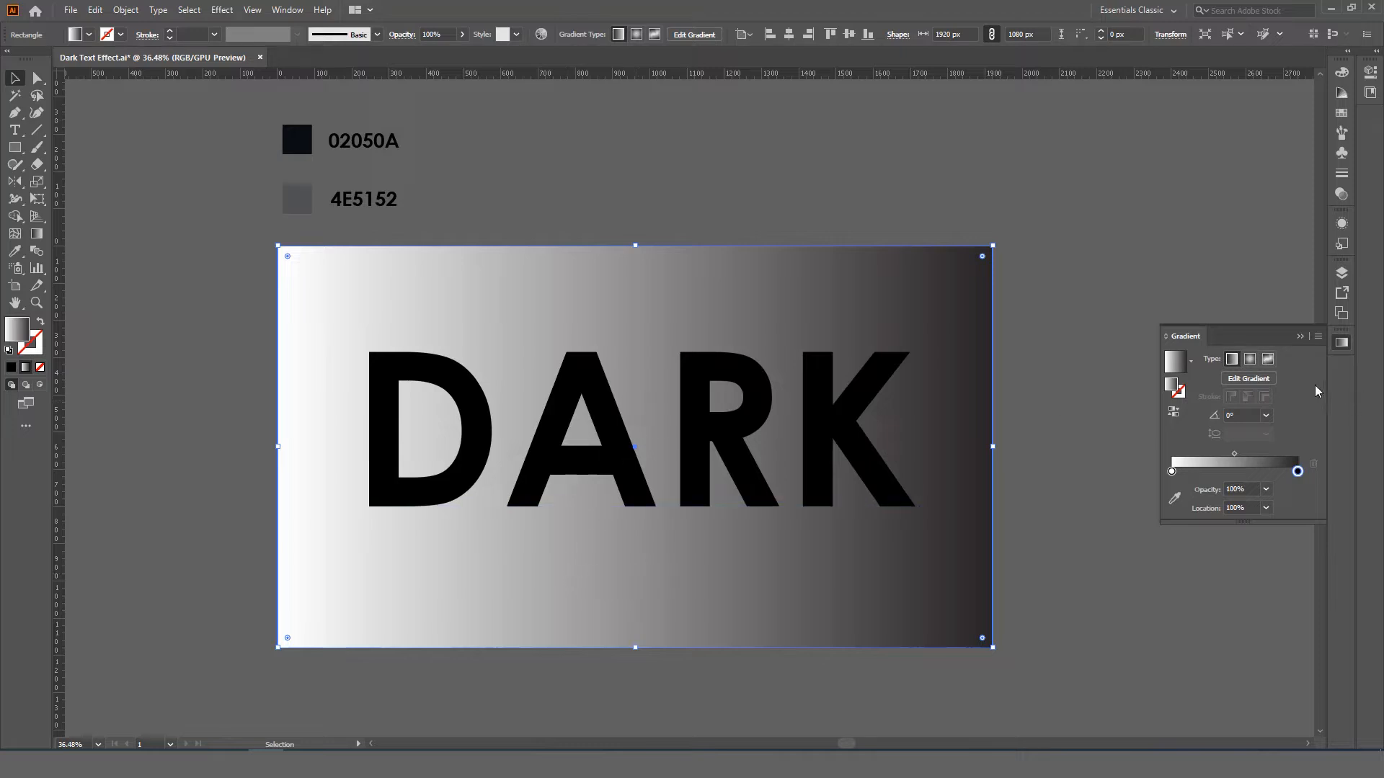
Make the background gradient radial, sampling the 4E5152 swatch for the centre stop and the 02050A swatch for the outer stop
{"action": "left_click", "coordinate": [1250, 359]}
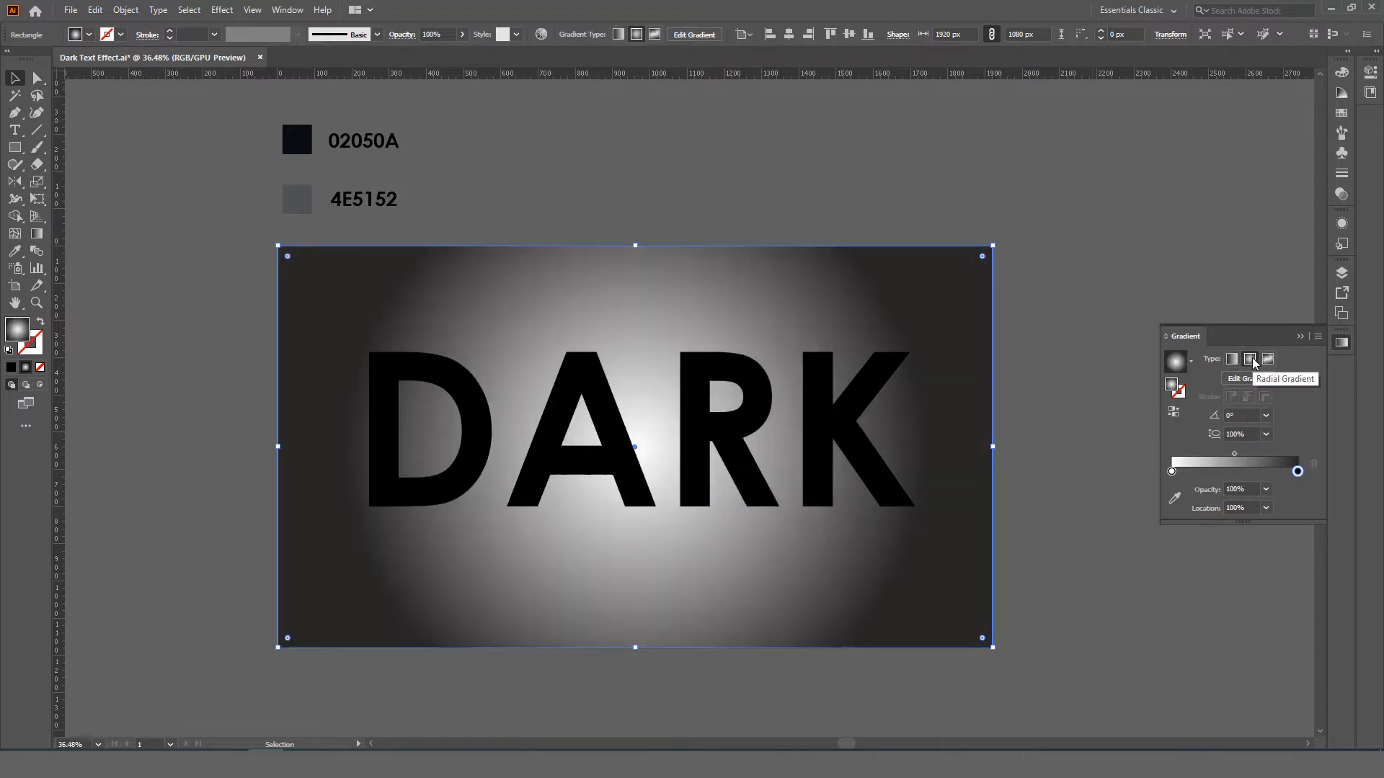
{"action": "left_click", "coordinate": [1171, 471]}
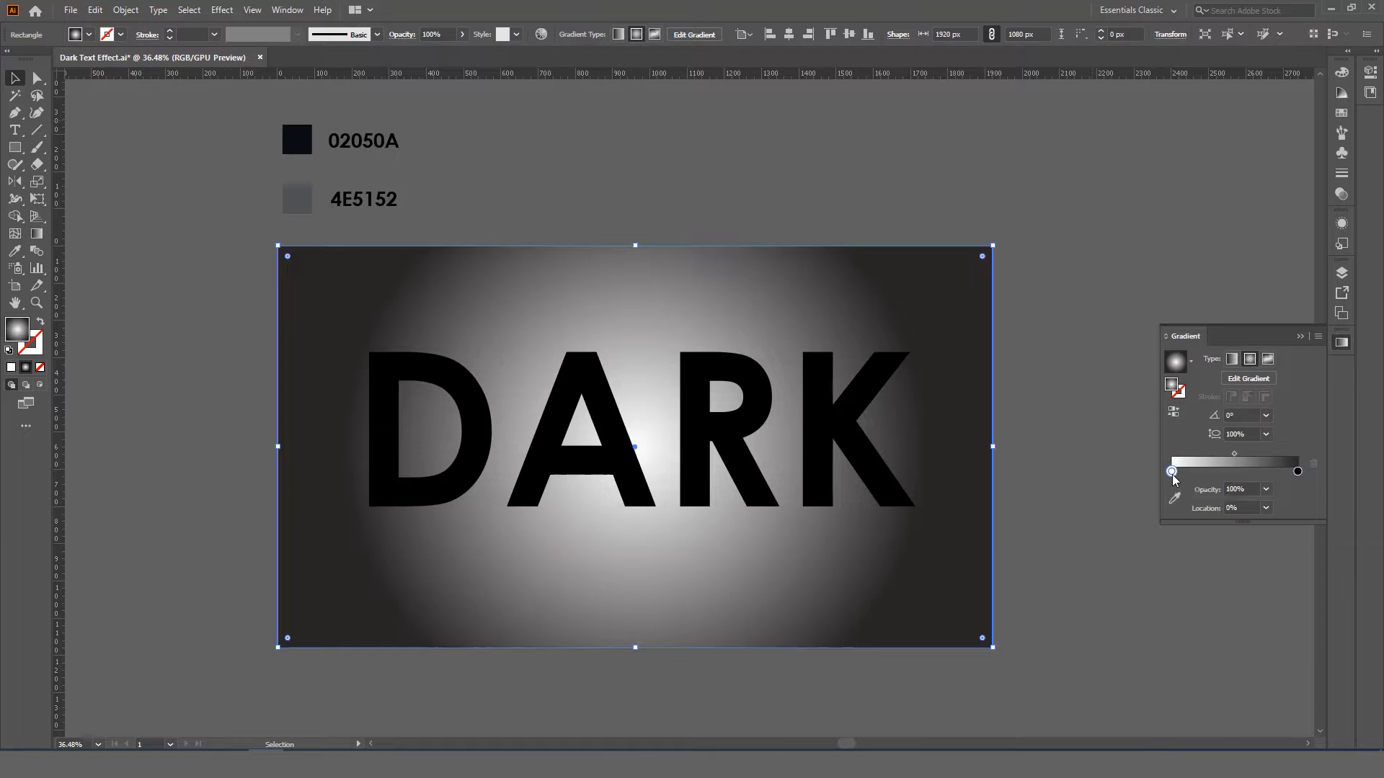
{"action": "left_click", "coordinate": [1174, 497]}
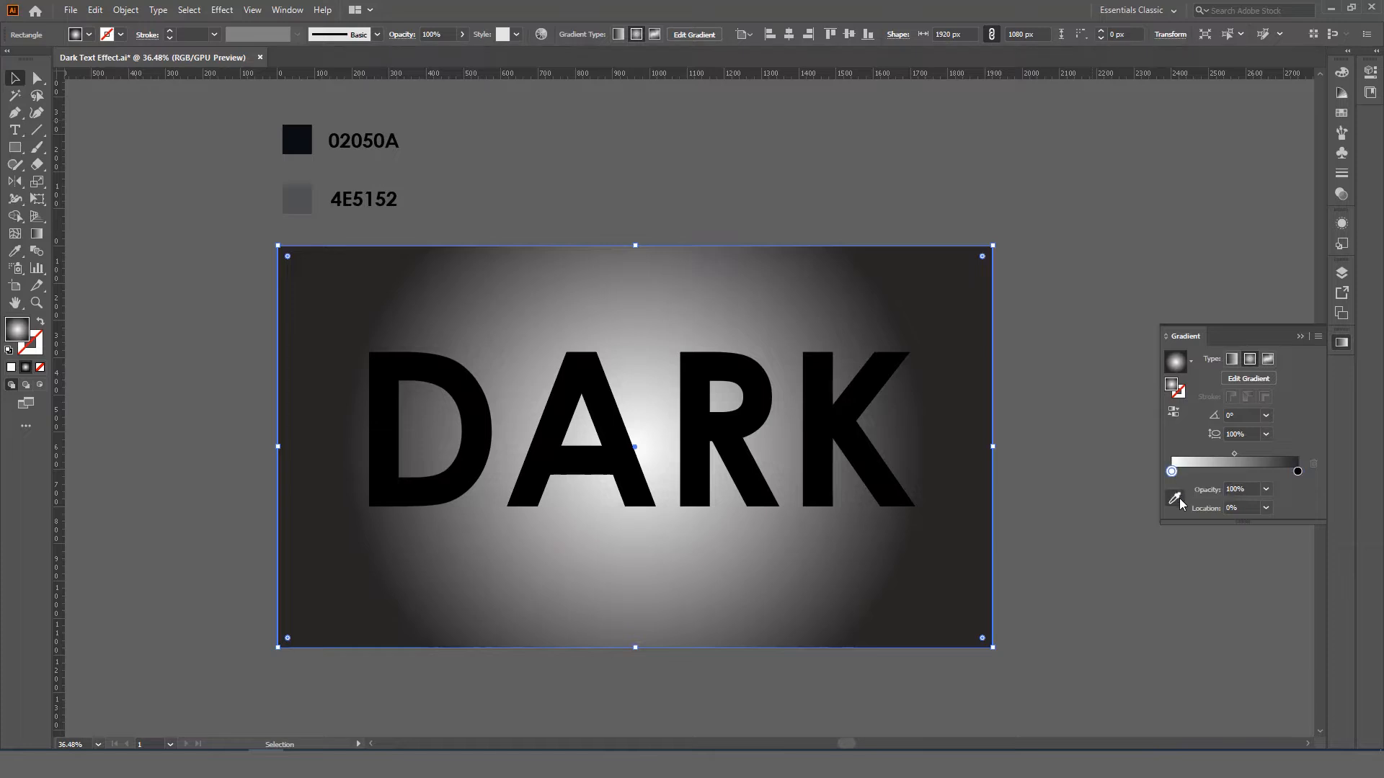
{"action": "left_click", "coordinate": [299, 196]}
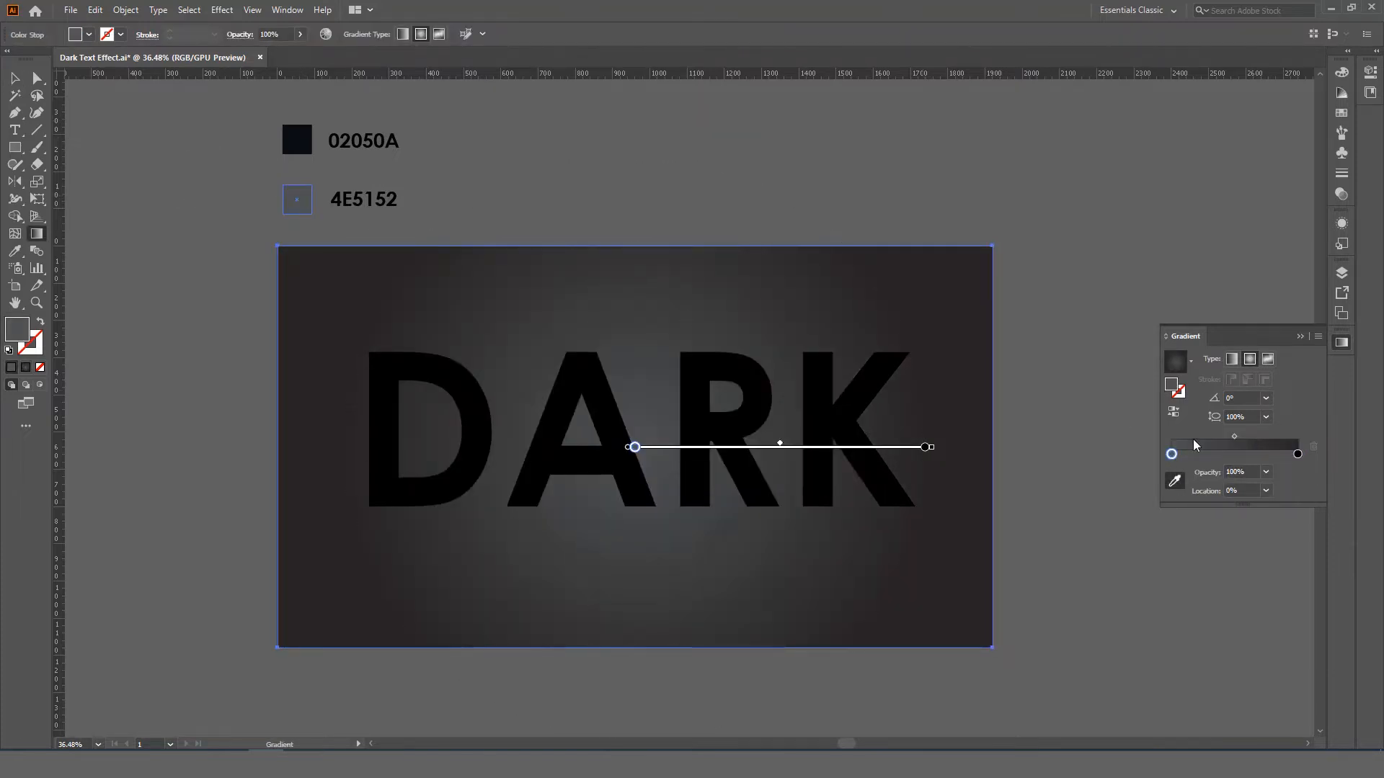
{"action": "left_click", "coordinate": [1296, 454]}
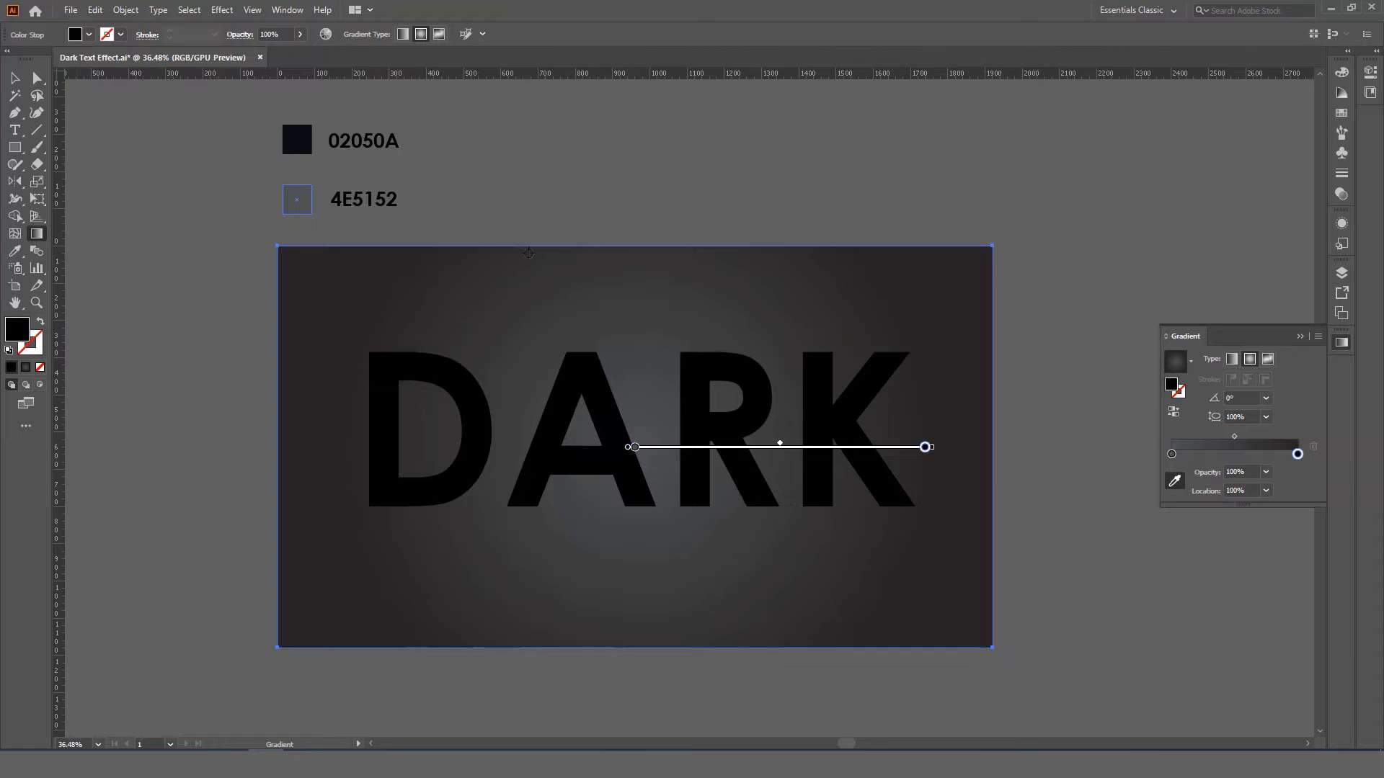
{"action": "left_click", "coordinate": [297, 136]}
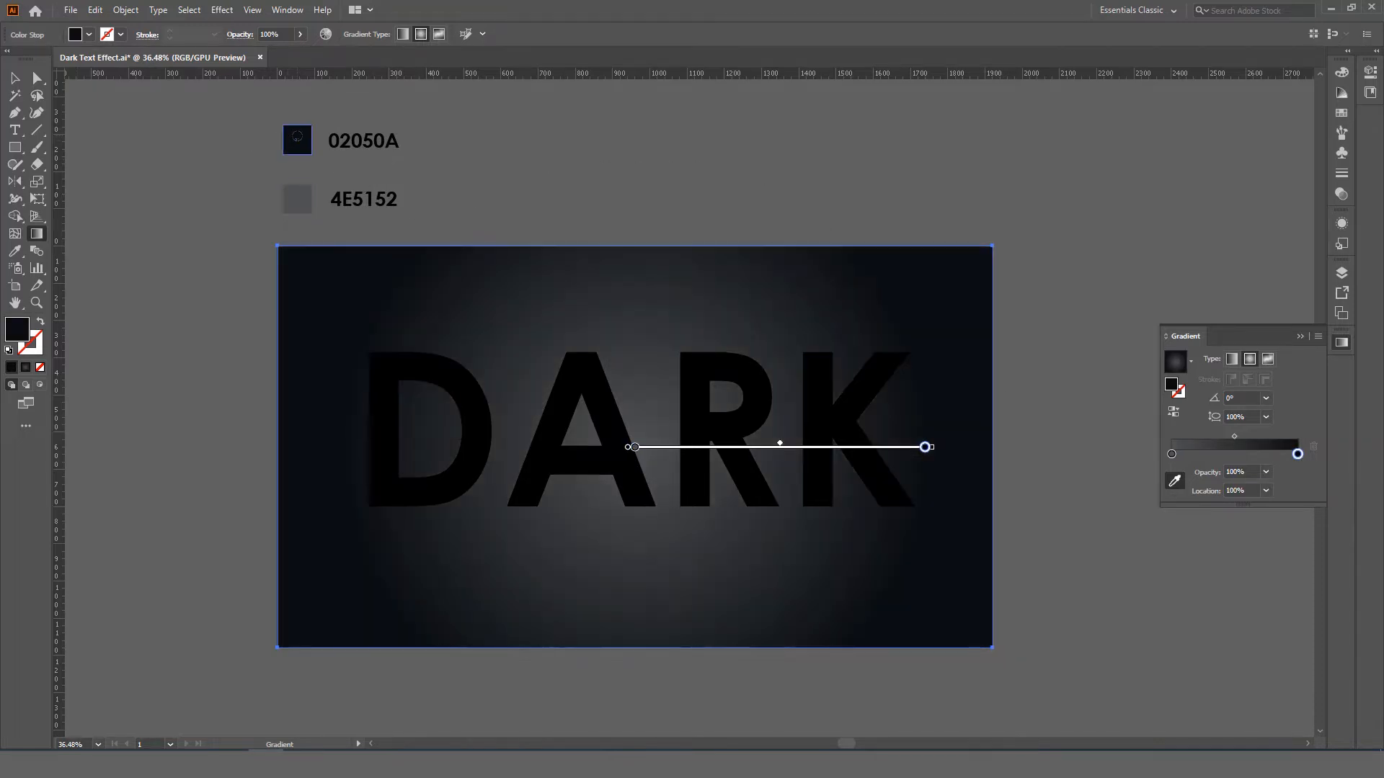
{"action": "left_click", "coordinate": [15, 78]}
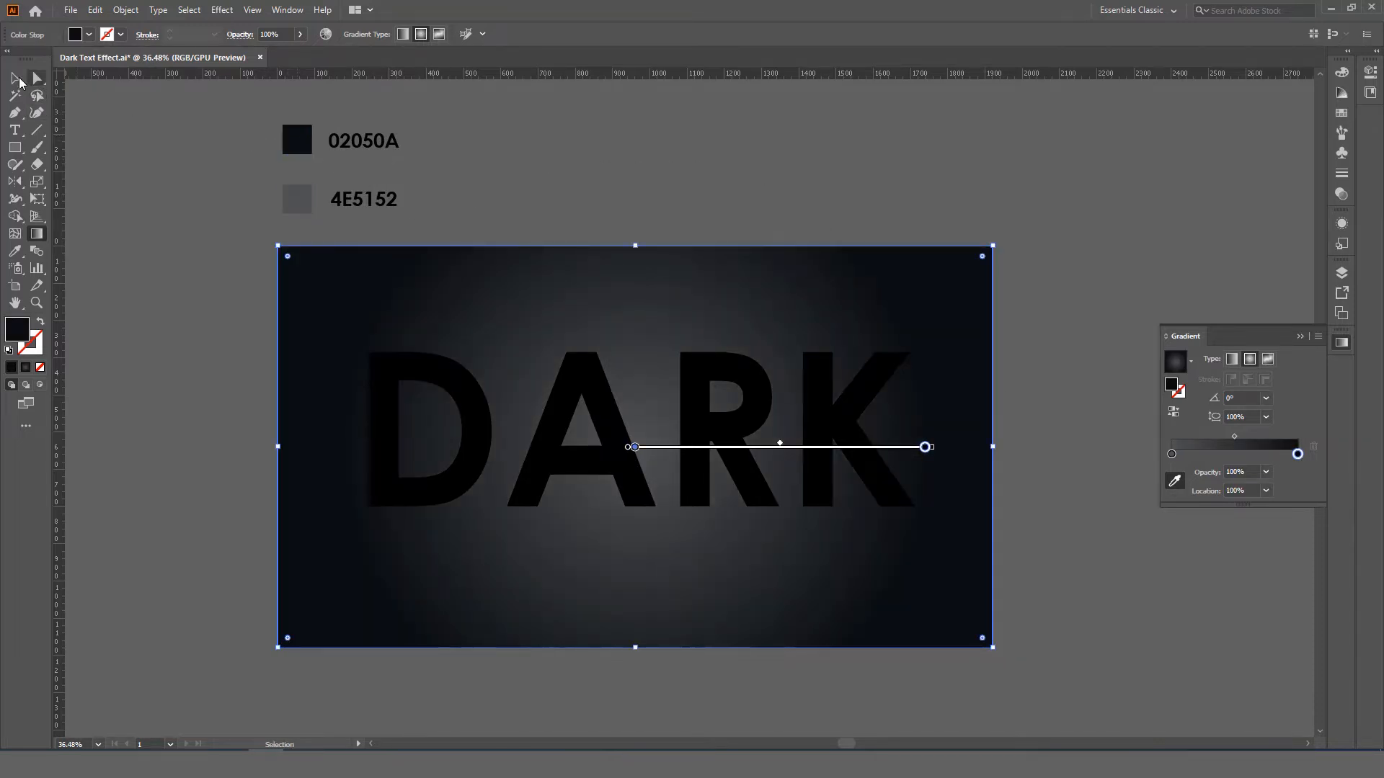
{"action": "left_click", "coordinate": [521, 153]}
Add a new fill to the DARK text object's appearance
{"action": "left_click", "coordinate": [624, 455]}
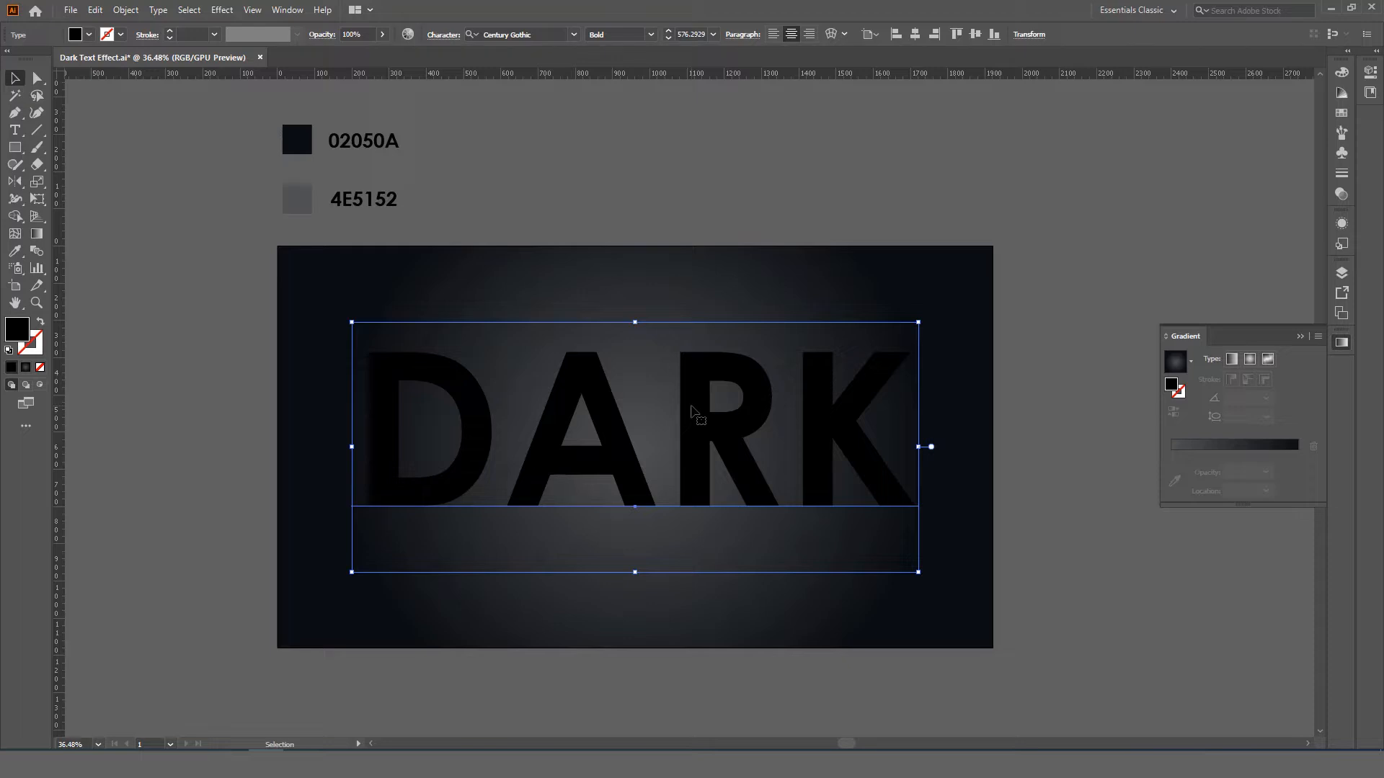
{"action": "key", "text": "space"}
{"action": "left_click_drag", "start_coordinate": [702, 411], "coordinate": [686, 405]}
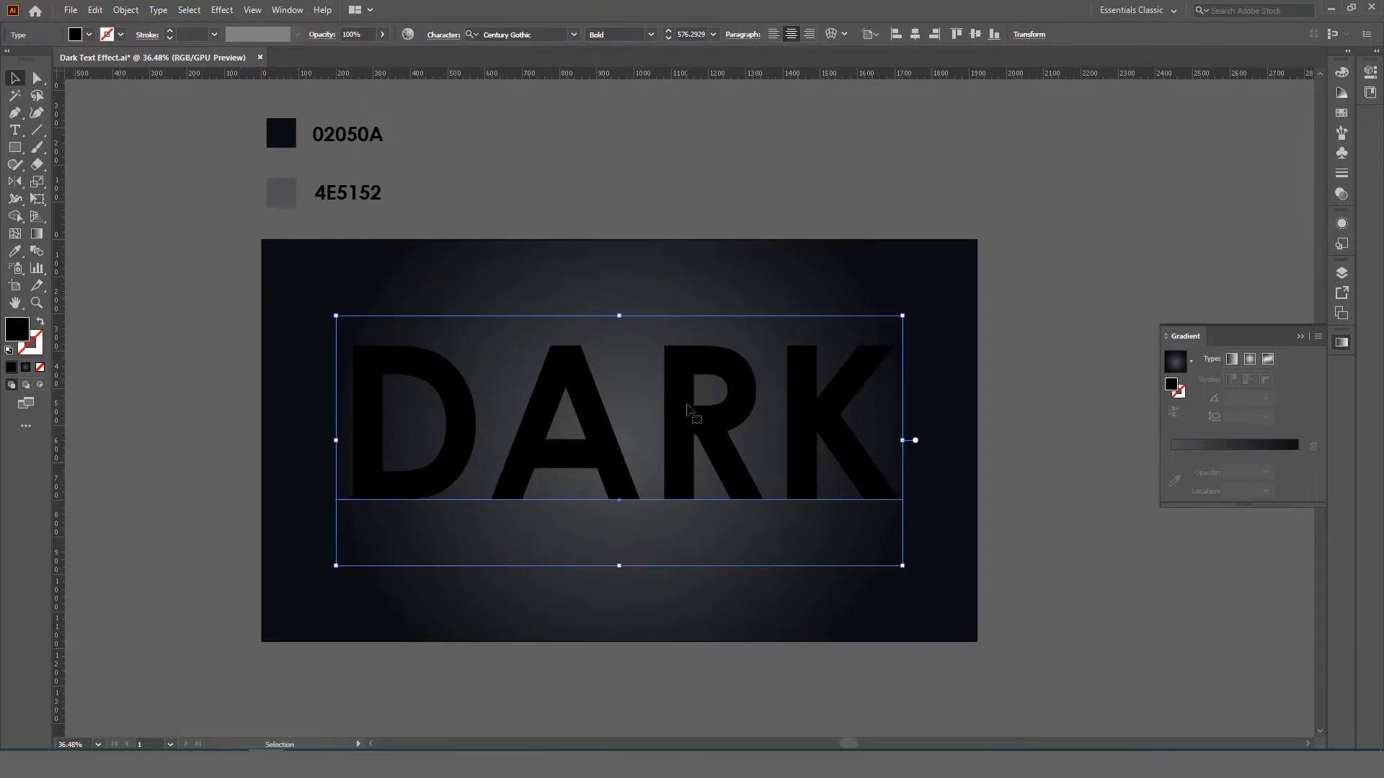
{"action": "left_click", "coordinate": [291, 13]}
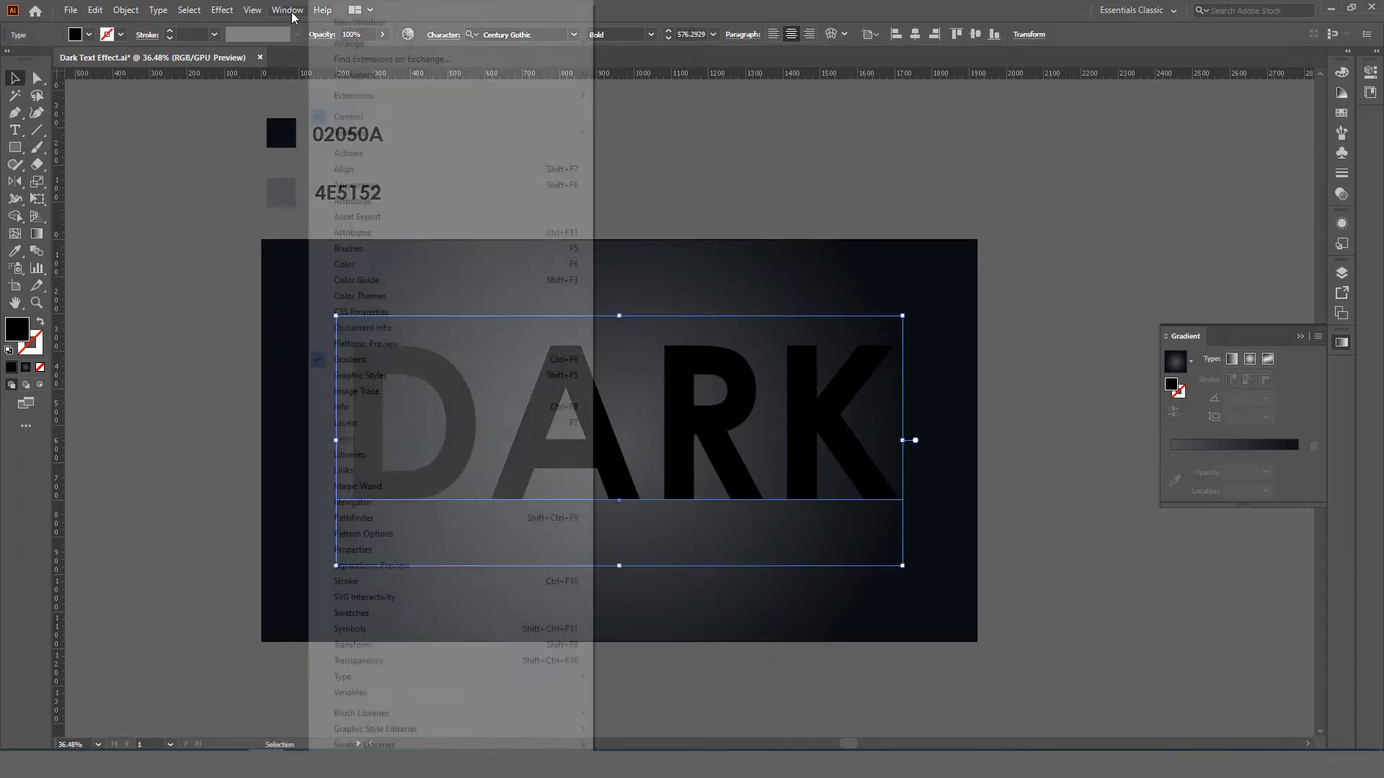
{"action": "left_click", "coordinate": [398, 185]}
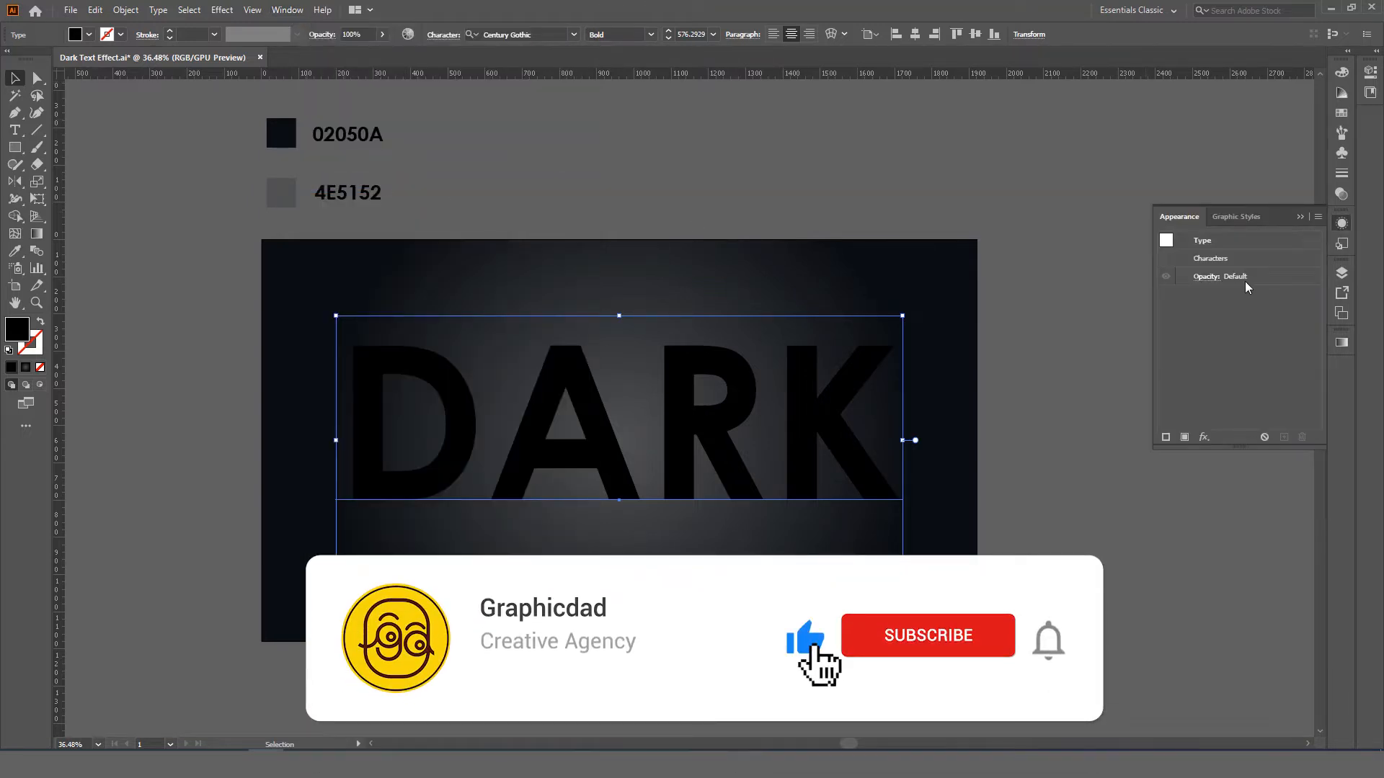
{"action": "left_click", "coordinate": [1318, 217]}
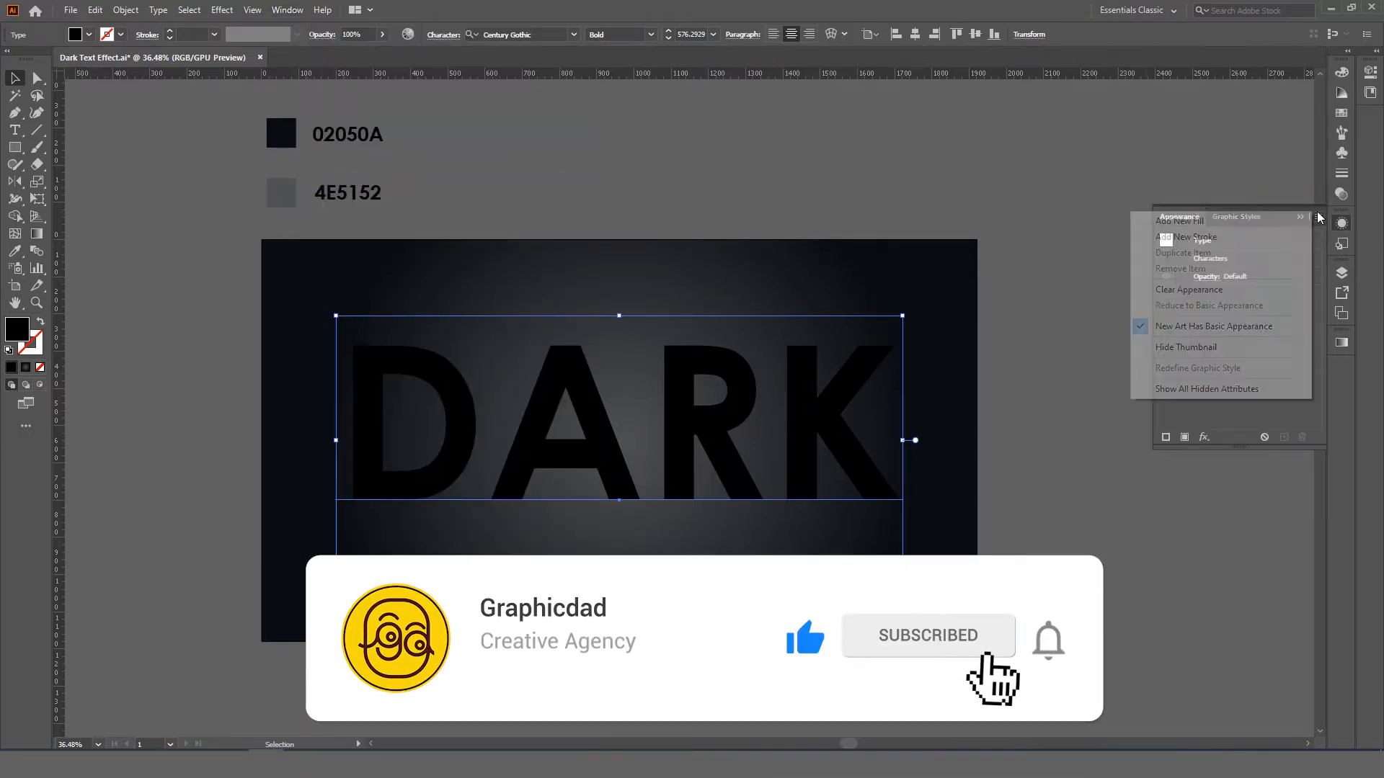
{"action": "left_click", "coordinate": [1218, 222]}
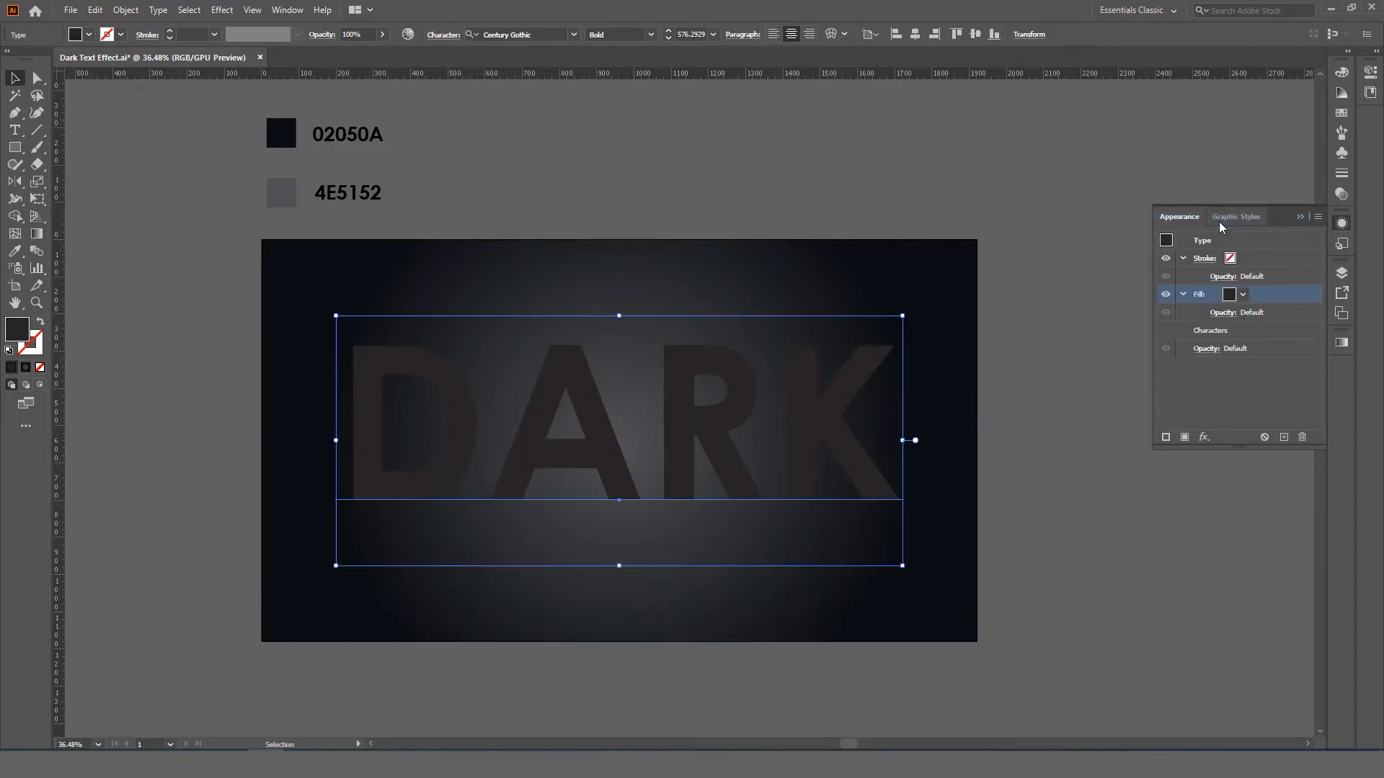
Set the fill of all the DARK characters to none, keeping the fill on the text object
{"action": "double_click", "coordinate": [718, 407]}
{"action": "key", "text": "ctrl+a"}
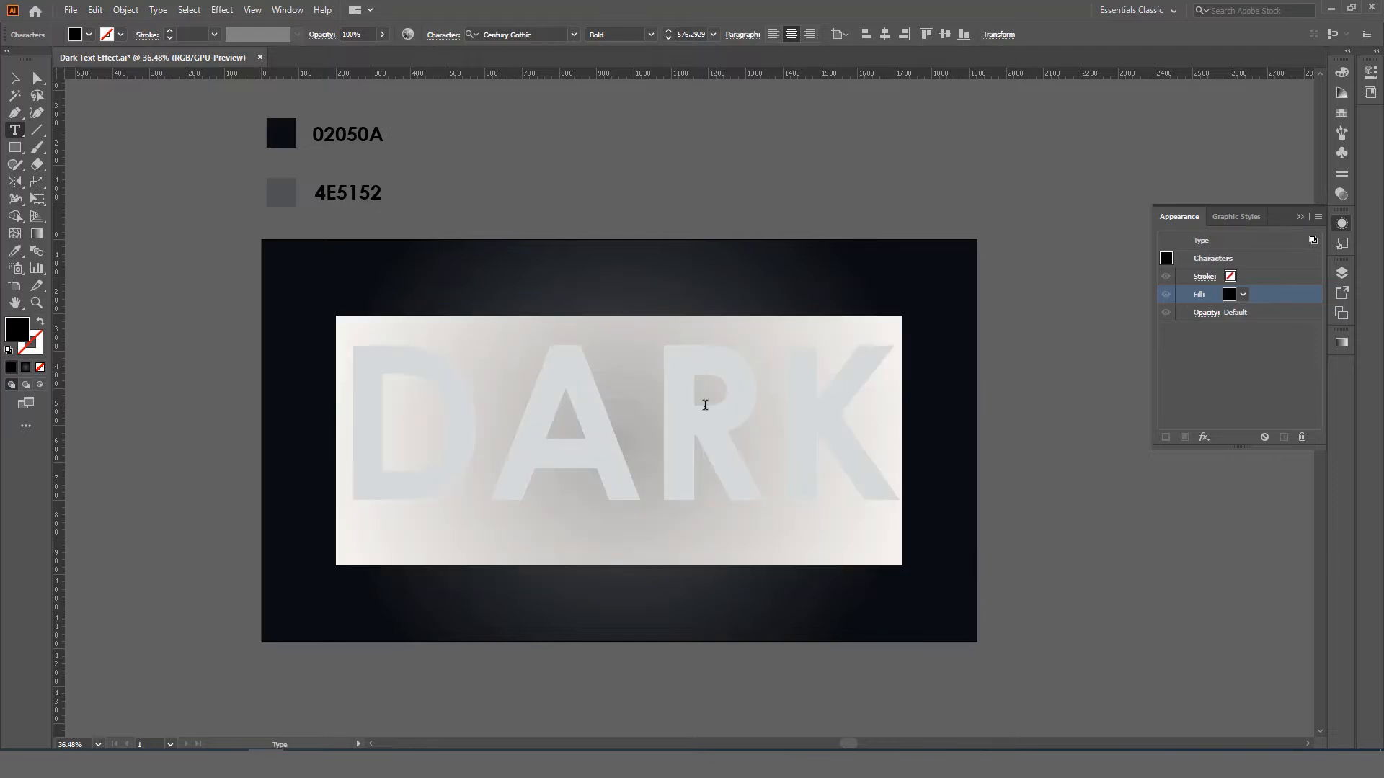
{"action": "left_click", "coordinate": [40, 368]}
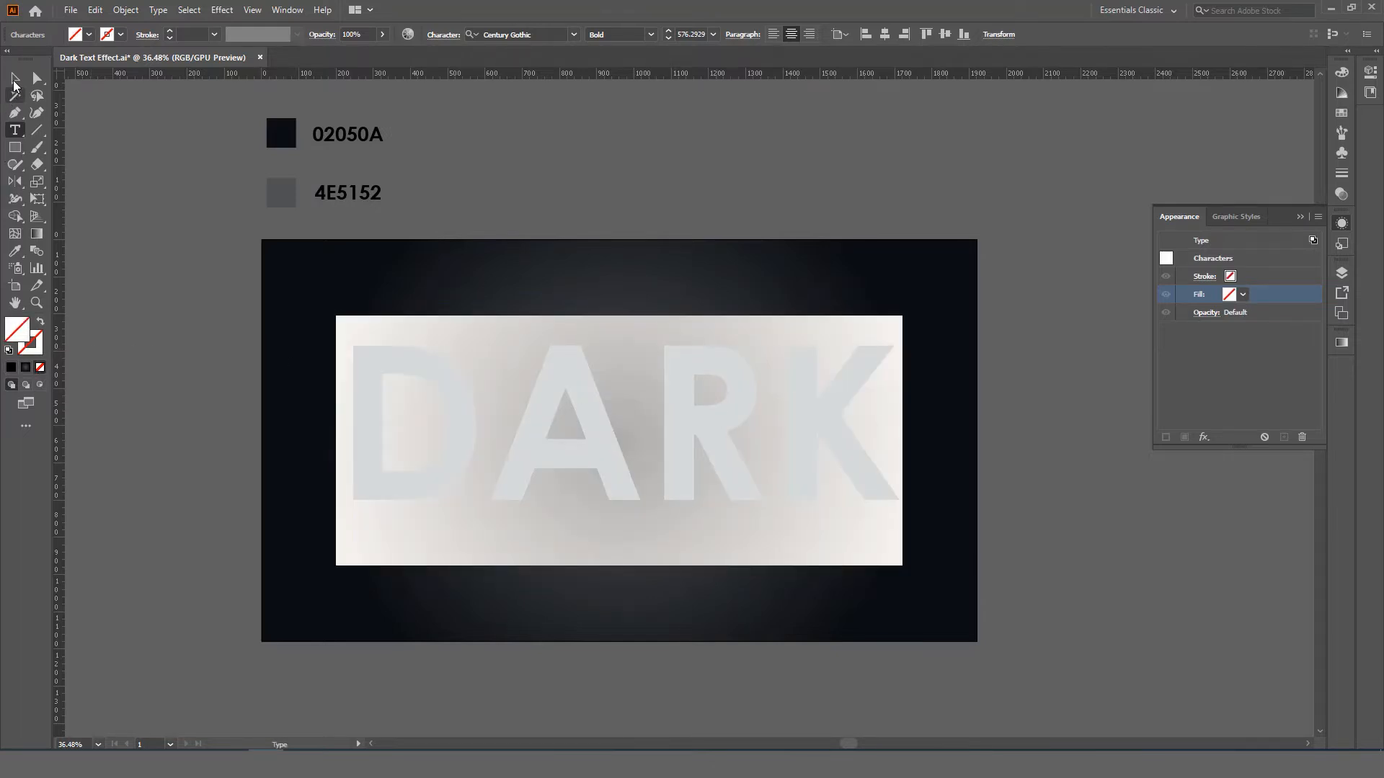
{"action": "left_click", "coordinate": [16, 79]}
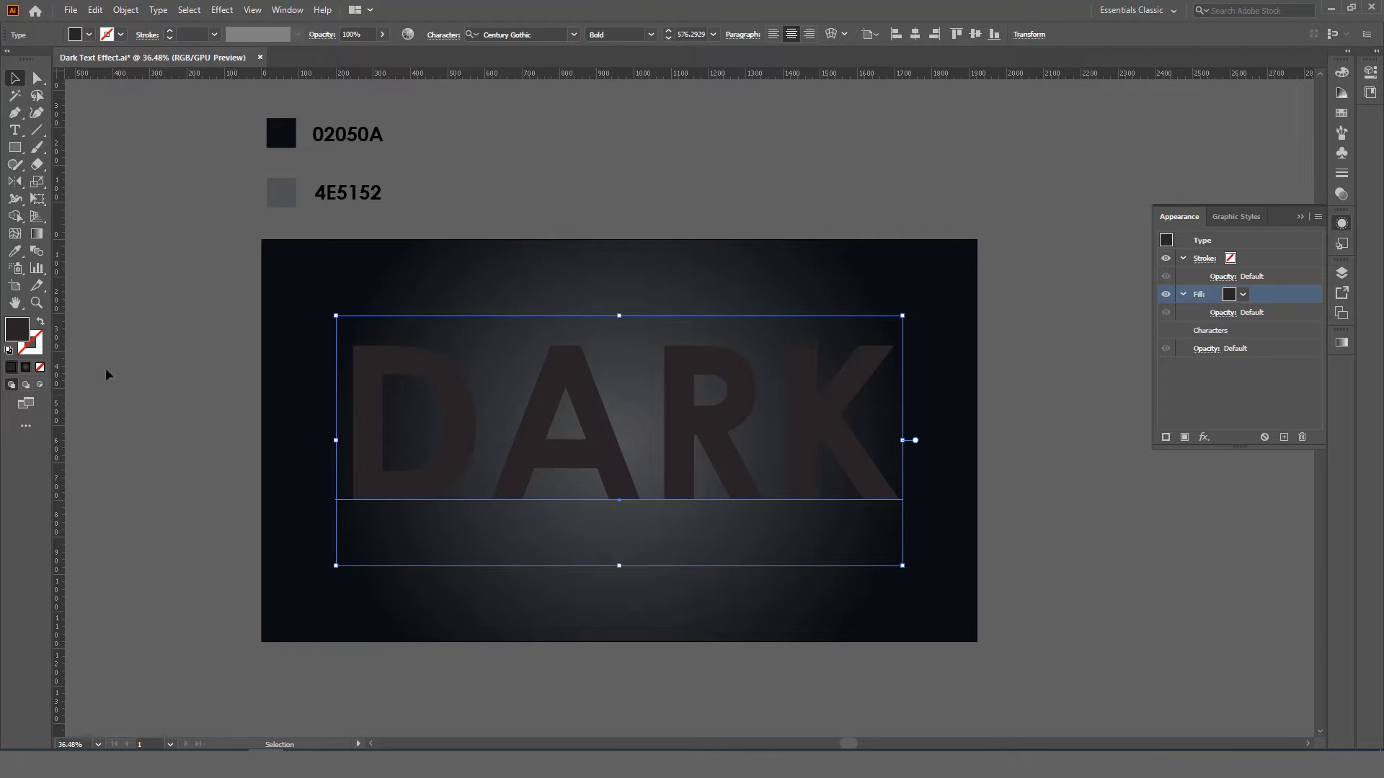
Apply a linear gradient to the text's fill, set its angle to 90° and reverse its direction
{"action": "left_click", "coordinate": [29, 369]}
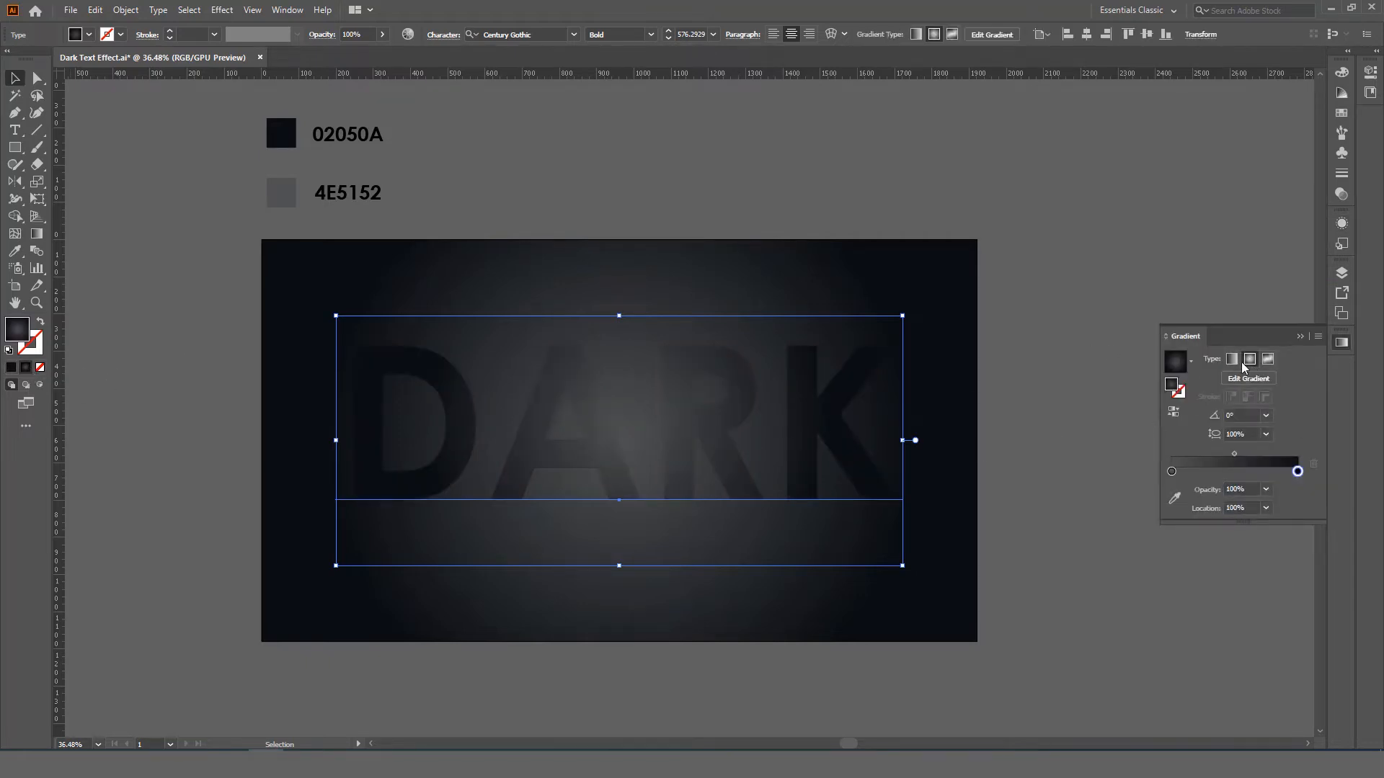
{"action": "left_click", "coordinate": [1230, 360]}
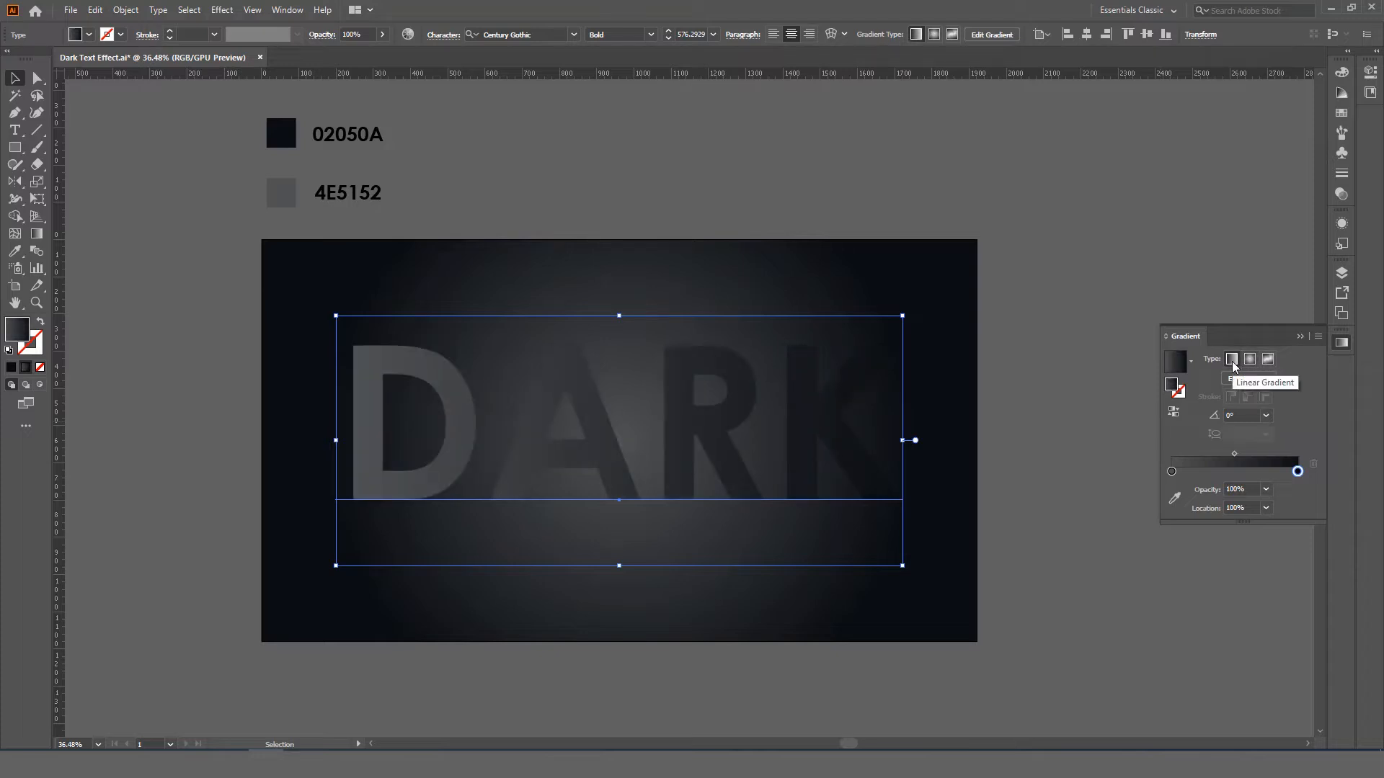
{"action": "left_click_drag", "start_coordinate": [1243, 415], "coordinate": [1132, 418]}
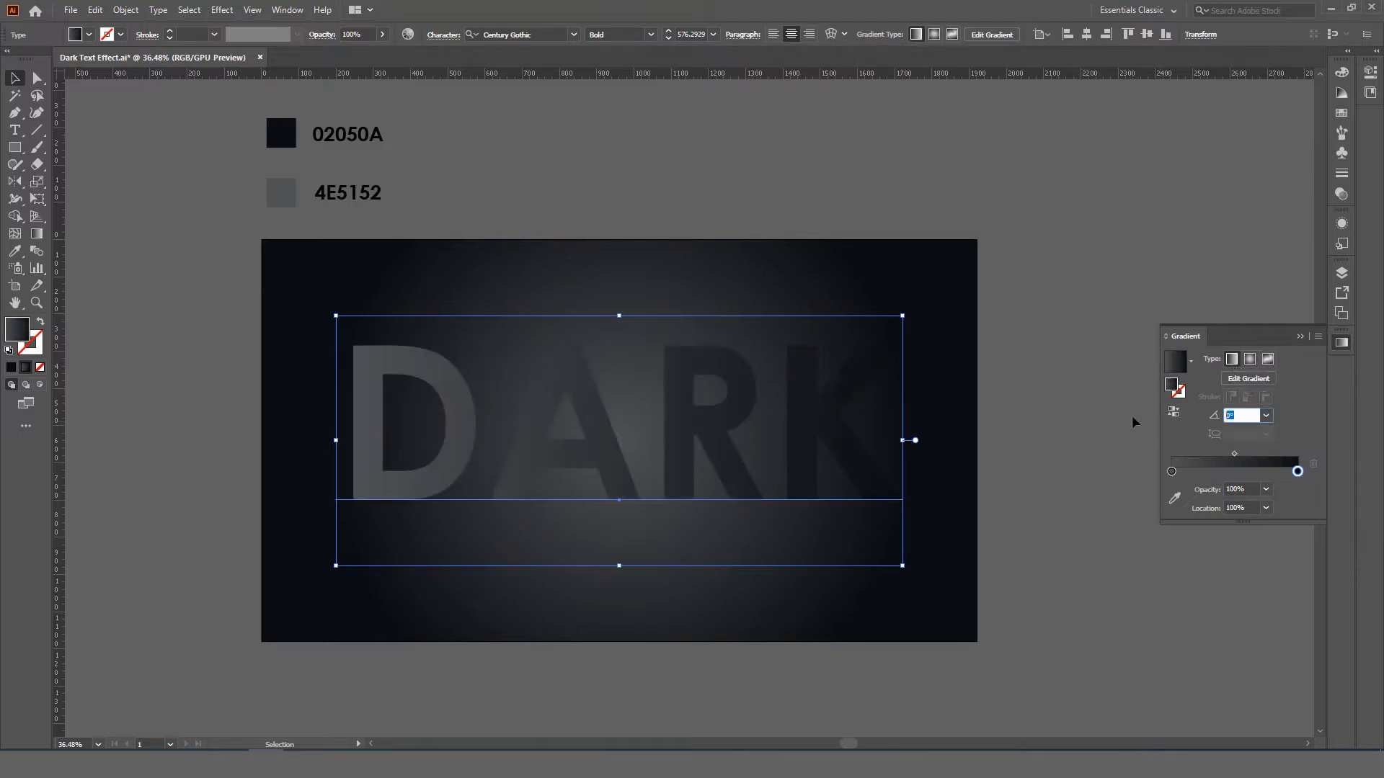
{"action": "type", "text": "90"}
{"action": "key", "text": "Return"}
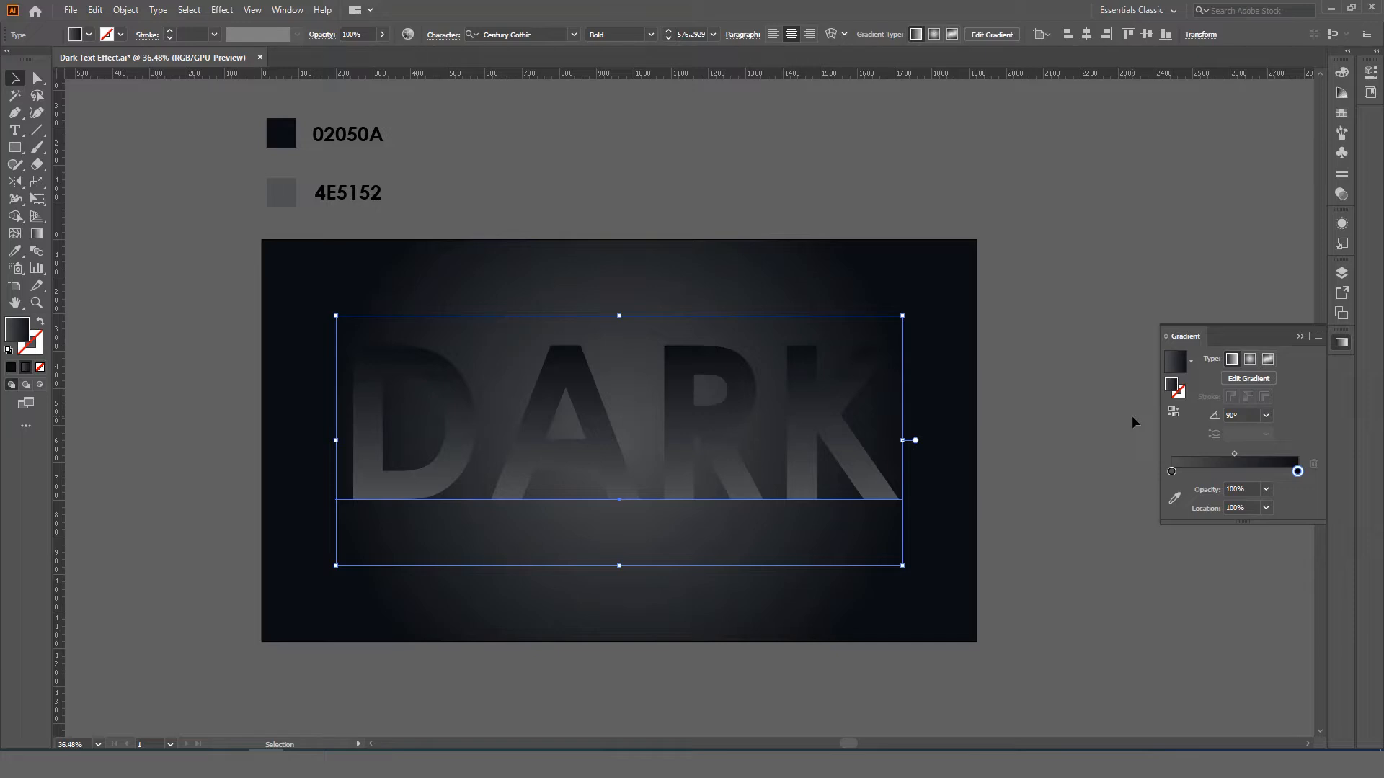
{"action": "left_click", "coordinate": [1174, 413]}
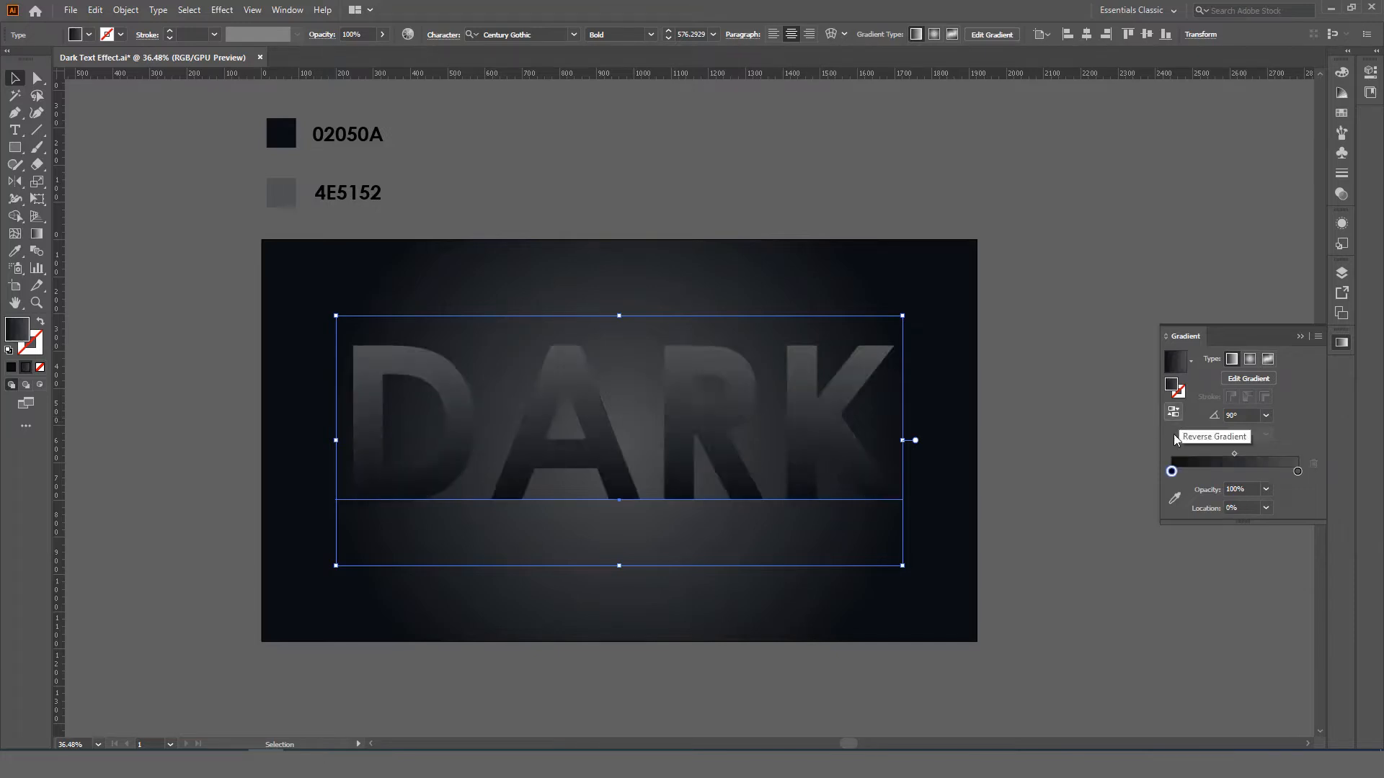
Change the dark 0% stop of the text gradient to the suggested web-safe black
{"action": "left_click", "coordinate": [1171, 472]}
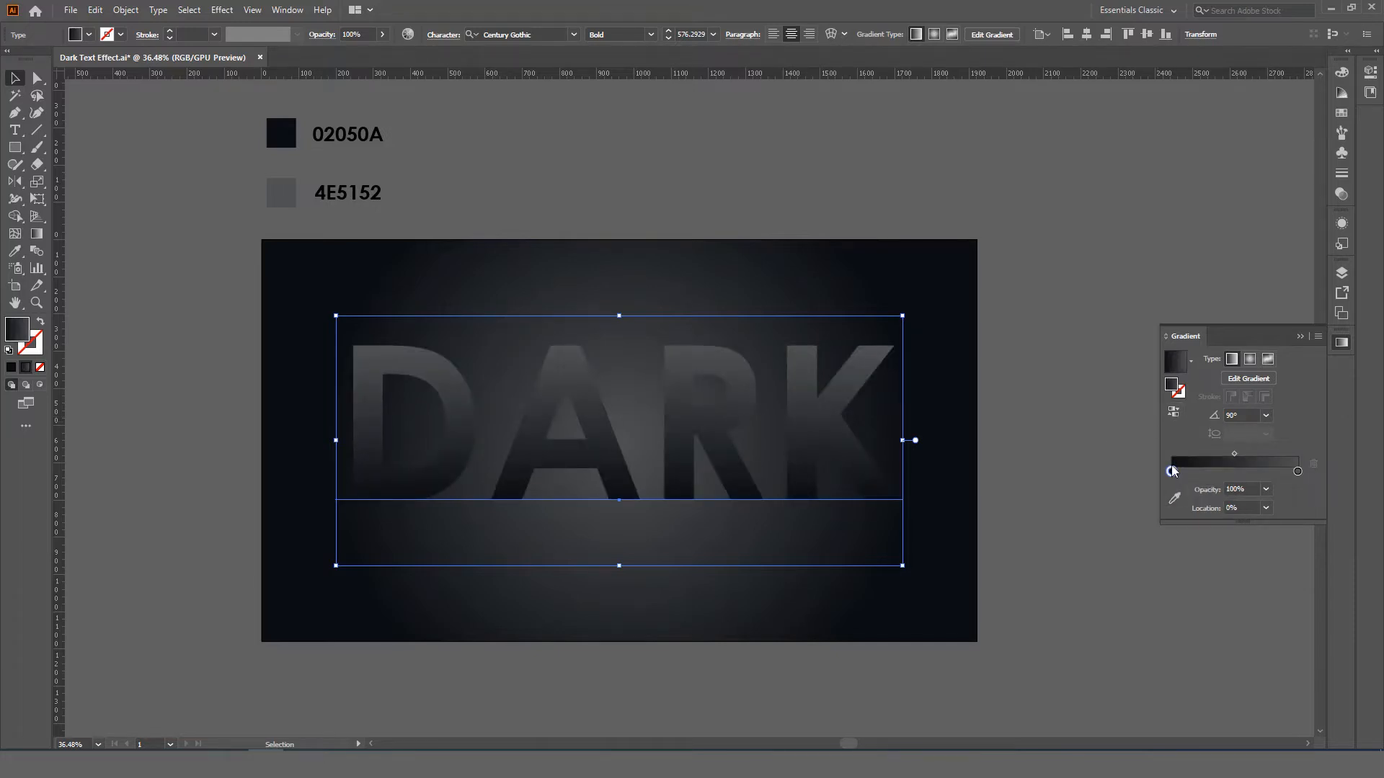
{"action": "double_click", "coordinate": [1171, 472]}
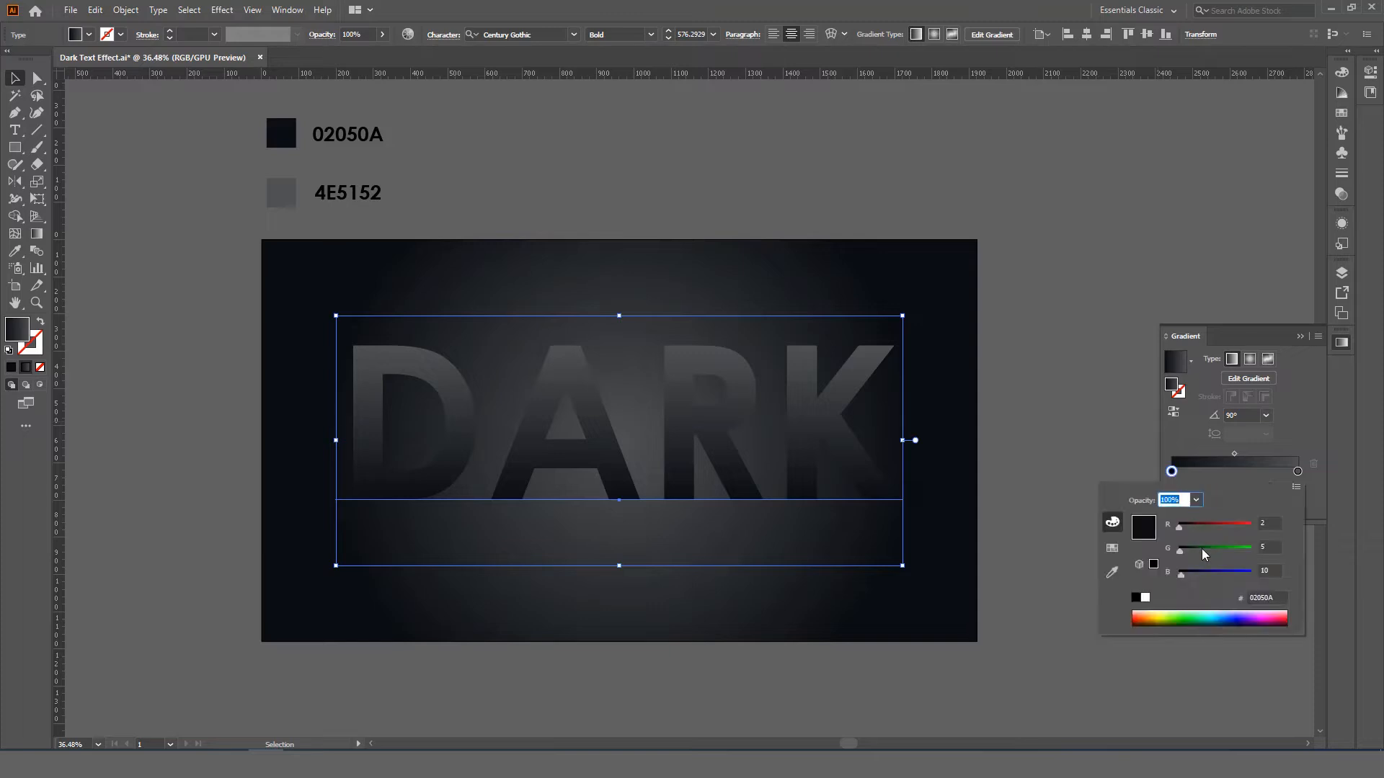
{"action": "left_click", "coordinate": [1154, 564]}
{"action": "left_click", "coordinate": [1216, 483]}
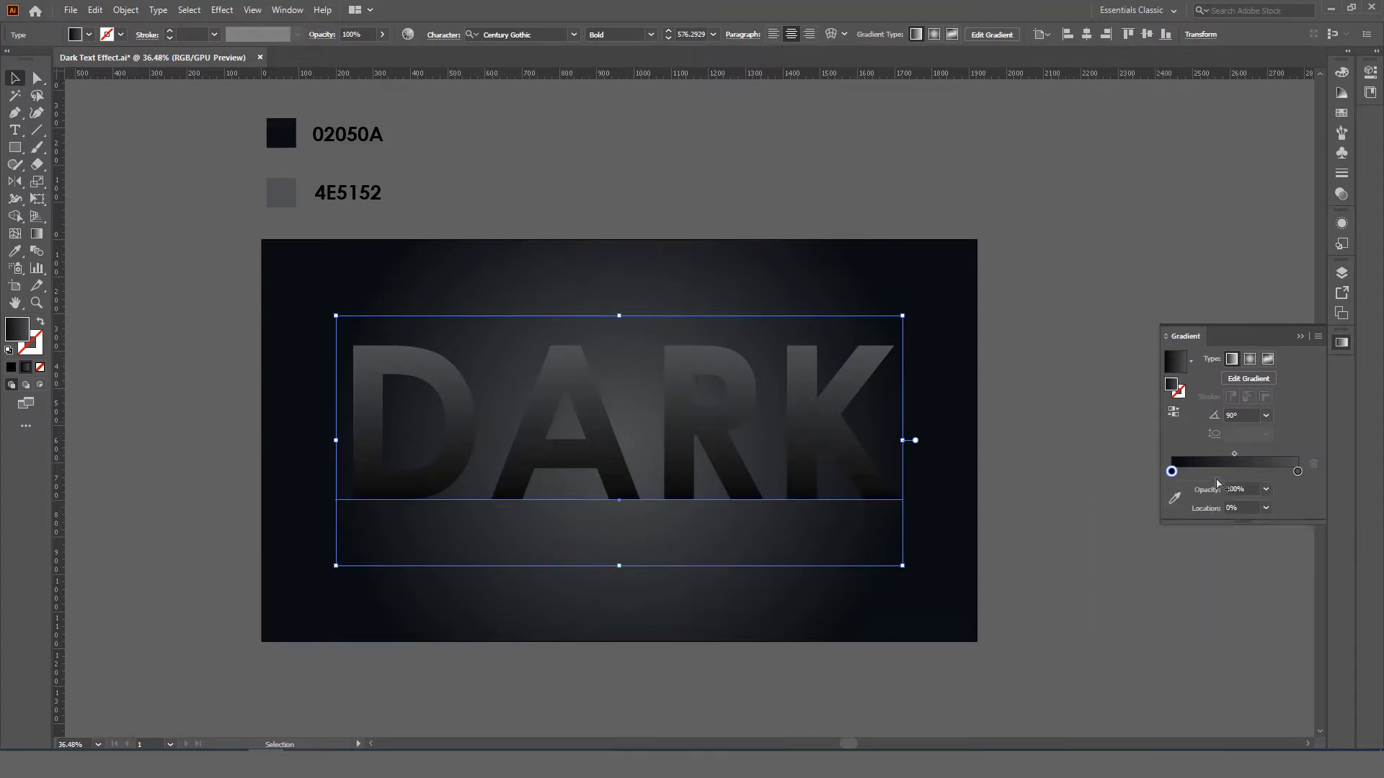
Move the black stop of the text's gradient inward to about 49% and remove the surplus stop
{"action": "left_click_drag", "start_coordinate": [1174, 473], "coordinate": [1220, 477]}
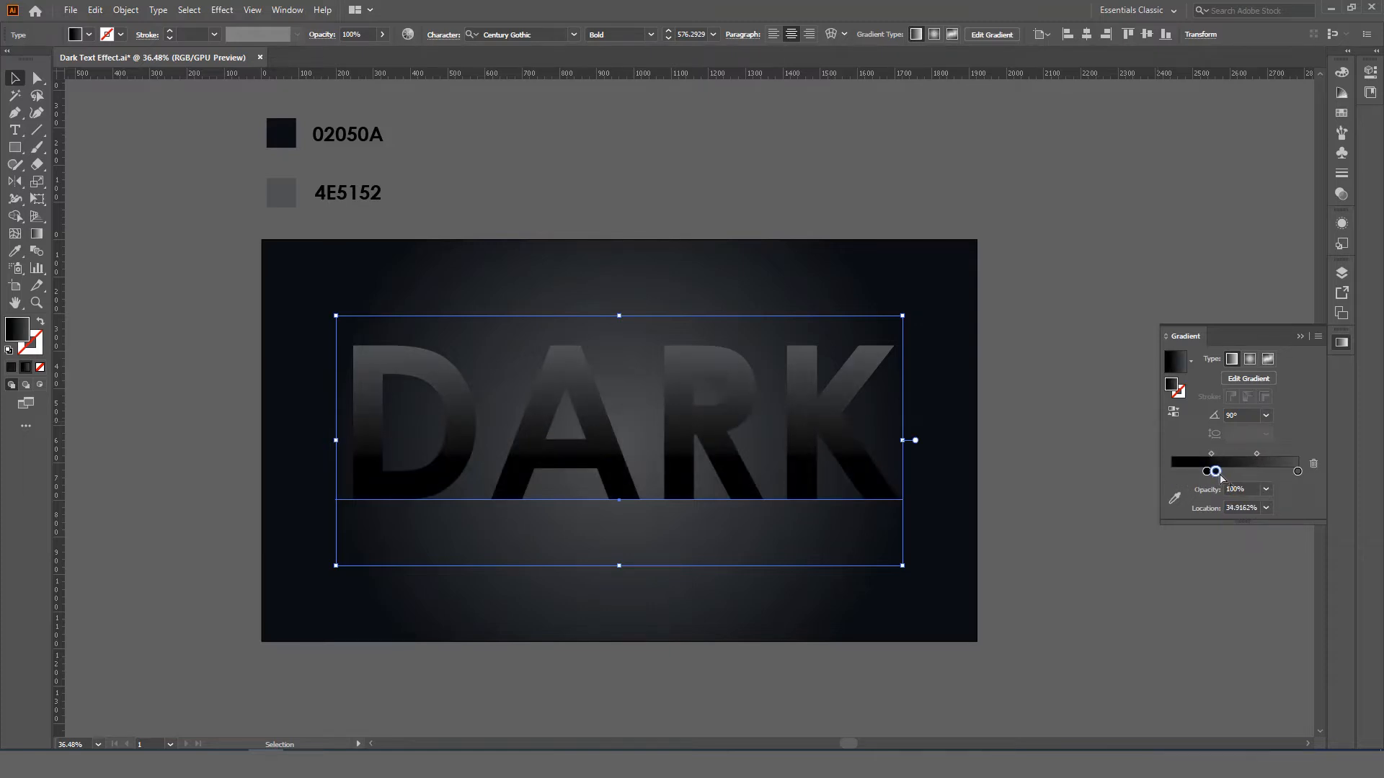
{"action": "left_click", "coordinate": [1313, 464]}
{"action": "left_click_drag", "start_coordinate": [1210, 472], "coordinate": [1262, 463]}
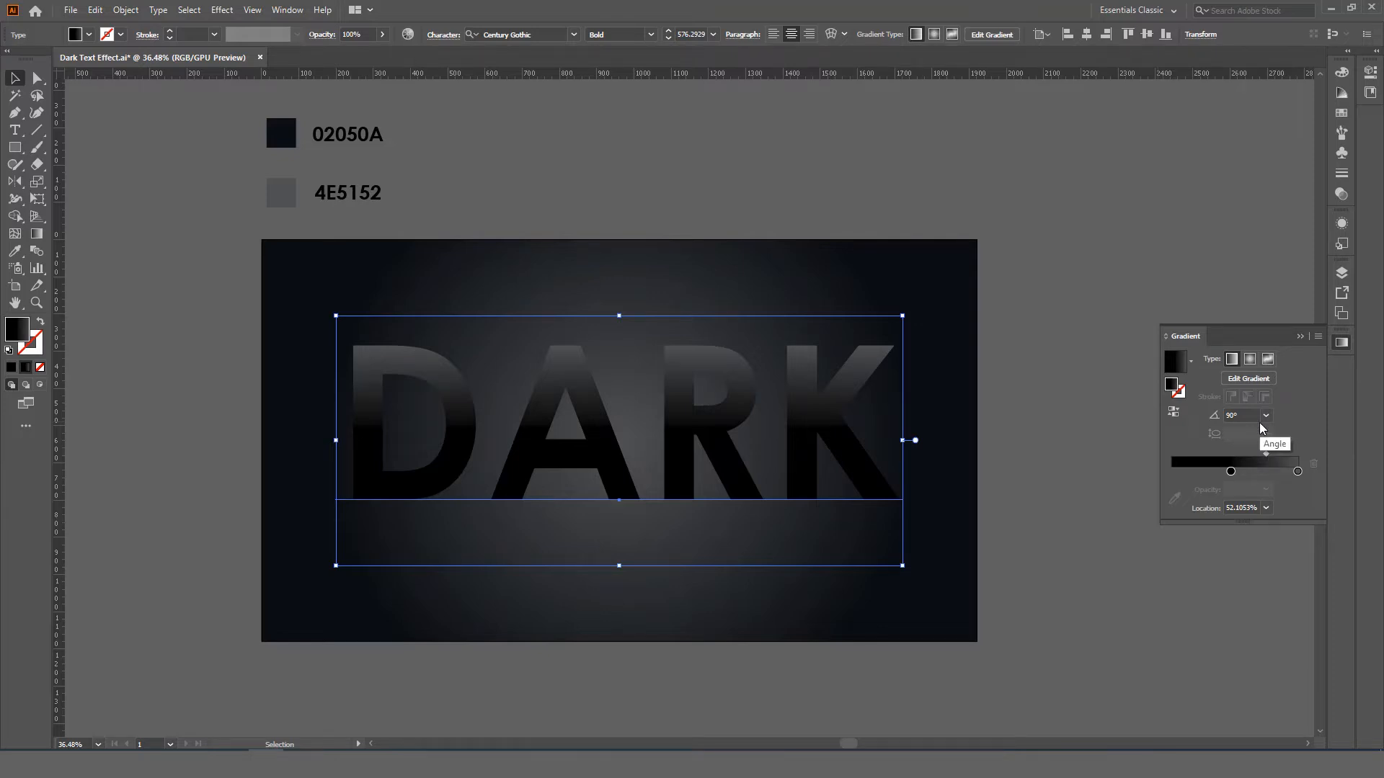
{"action": "left_click_drag", "start_coordinate": [1231, 472], "coordinate": [1234, 474]}
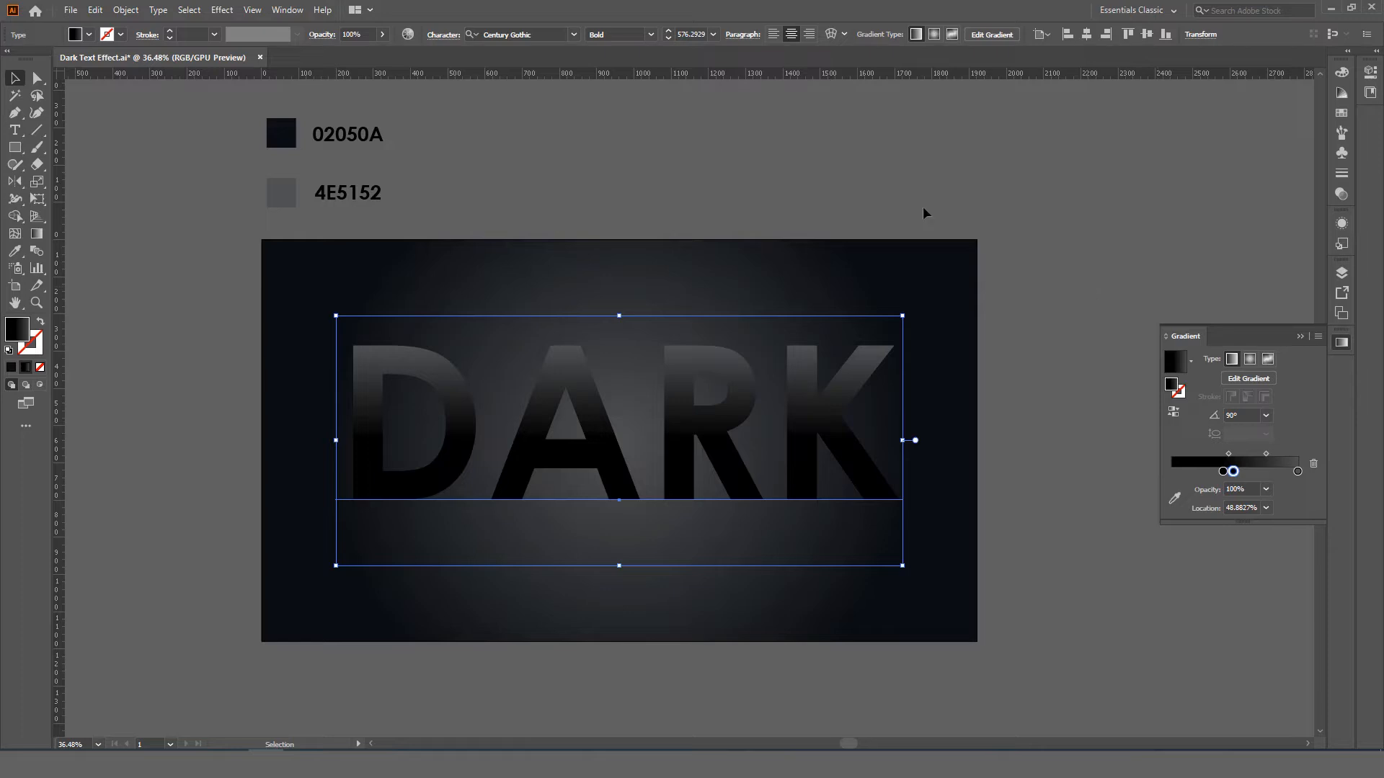
Show the Appearance panel and detach it from the dock as a floating panel beside the artboard
{"action": "left_click", "coordinate": [287, 10]}
{"action": "left_click", "coordinate": [375, 185]}
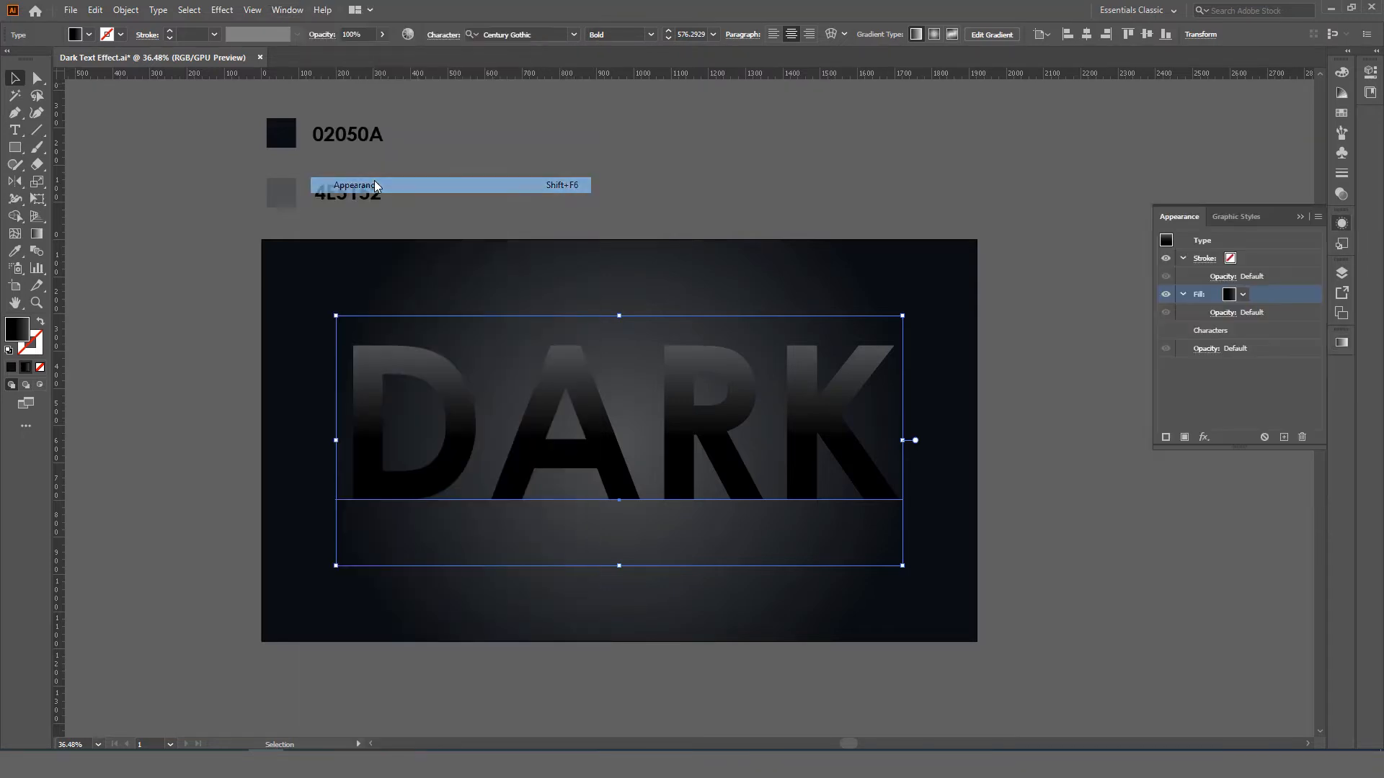
{"action": "left_click", "coordinate": [1334, 229]}
{"action": "left_click", "coordinate": [1335, 229]}
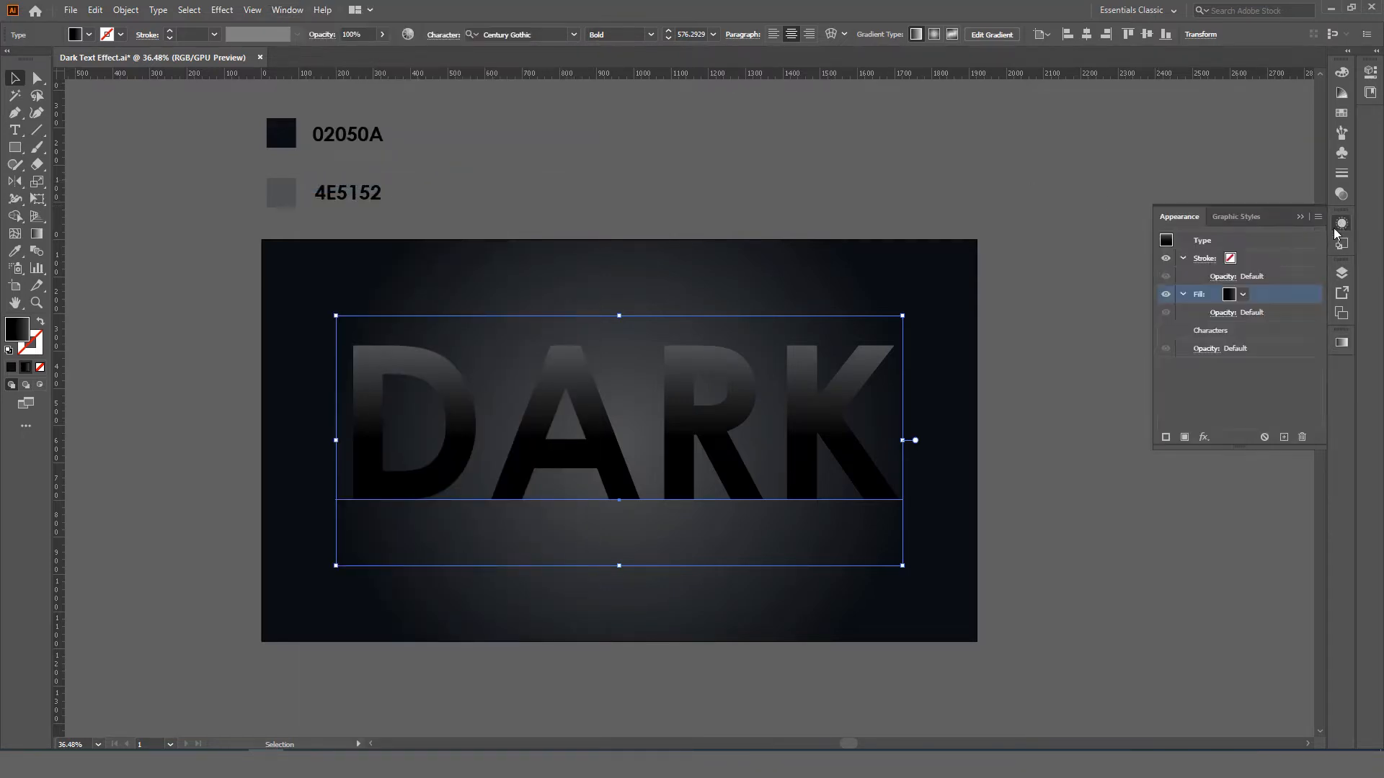
{"action": "left_click_drag", "start_coordinate": [1278, 216], "coordinate": [1234, 217]}
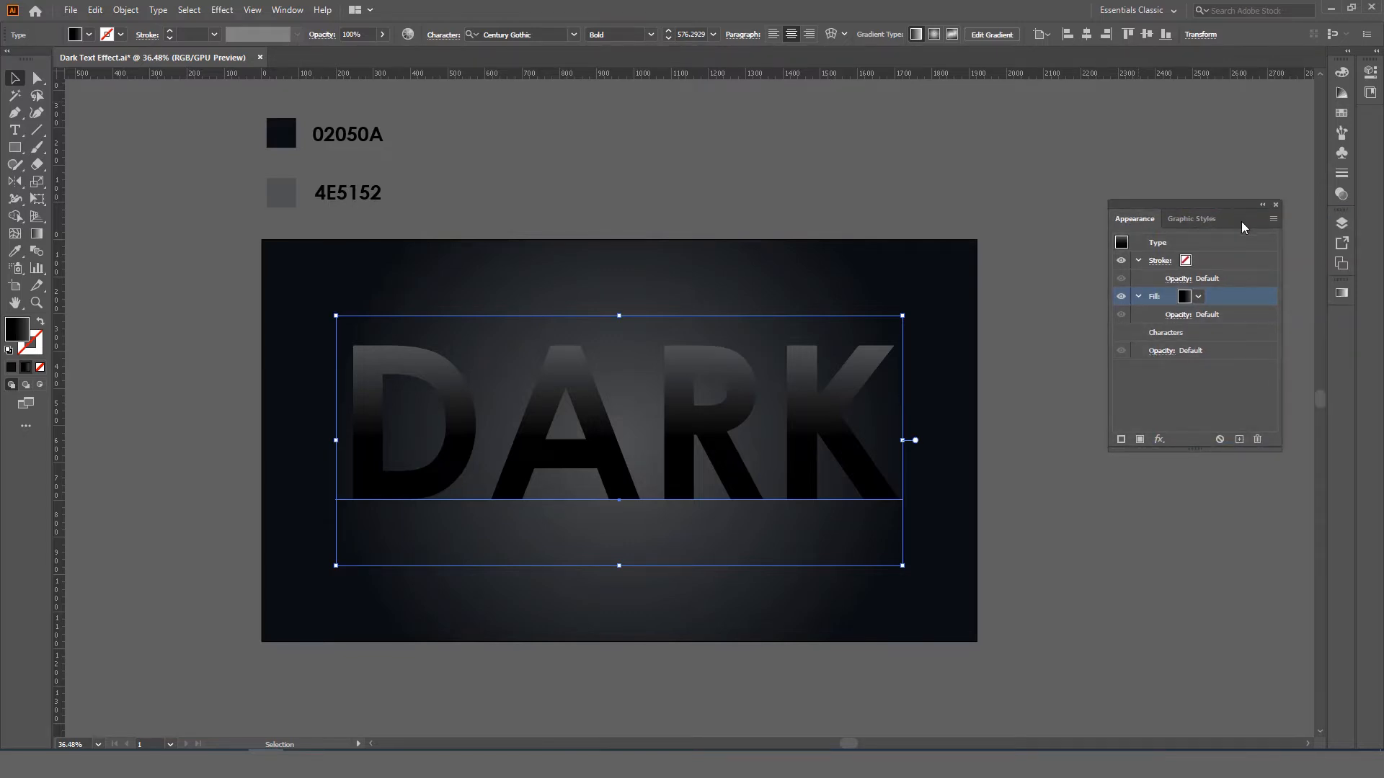
Give the DARK text object a white stroke with a weight of 10 pt
{"action": "left_click", "coordinate": [1232, 262]}
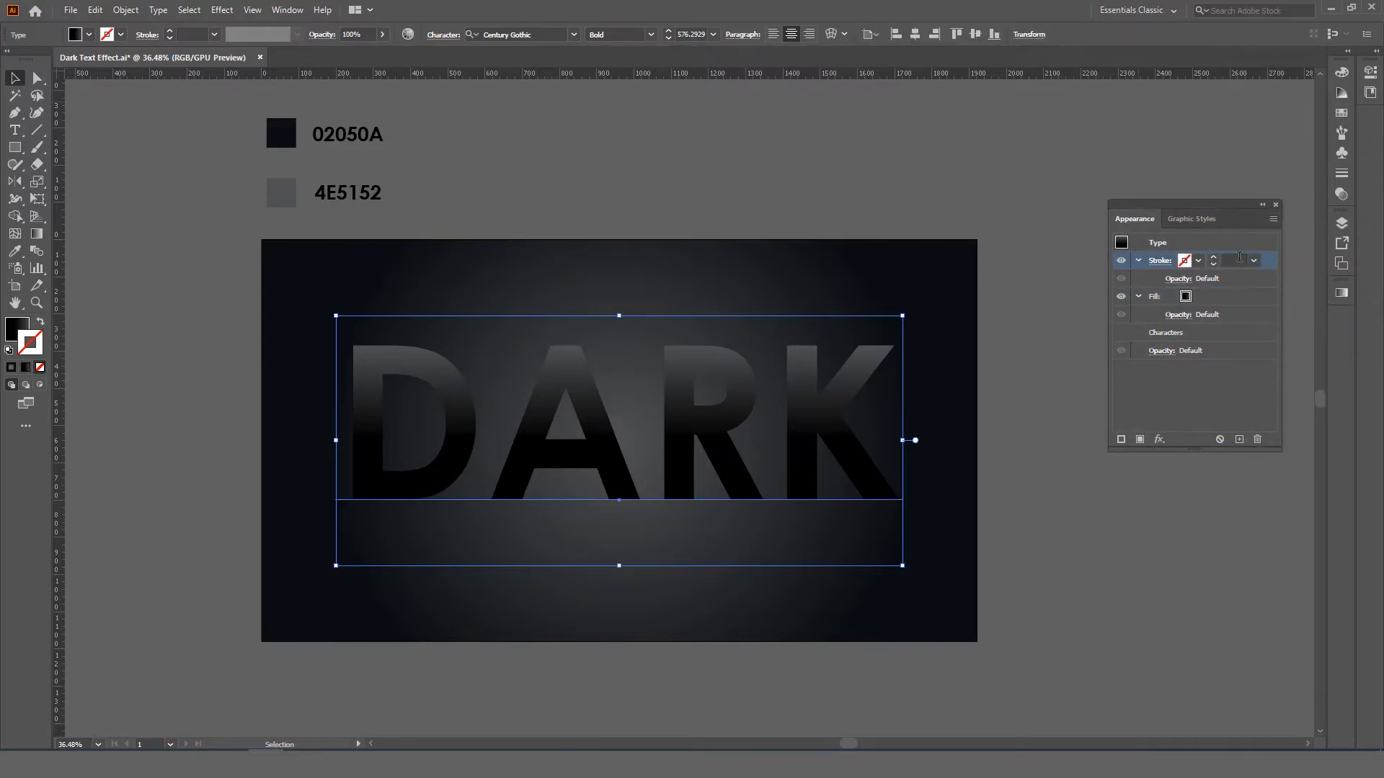
{"action": "left_click", "coordinate": [1238, 256]}
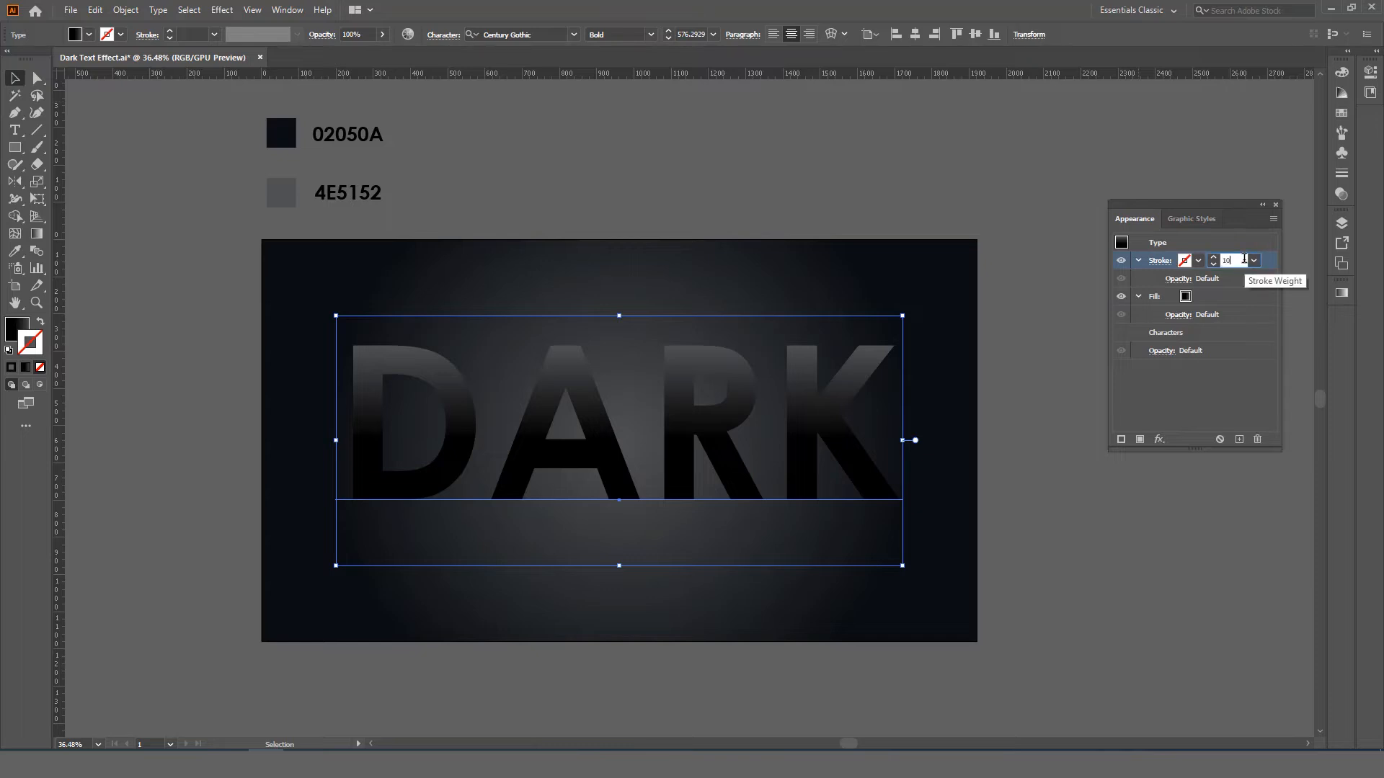
{"action": "key", "text": "Return"}
{"action": "left_click", "coordinate": [1198, 261]}
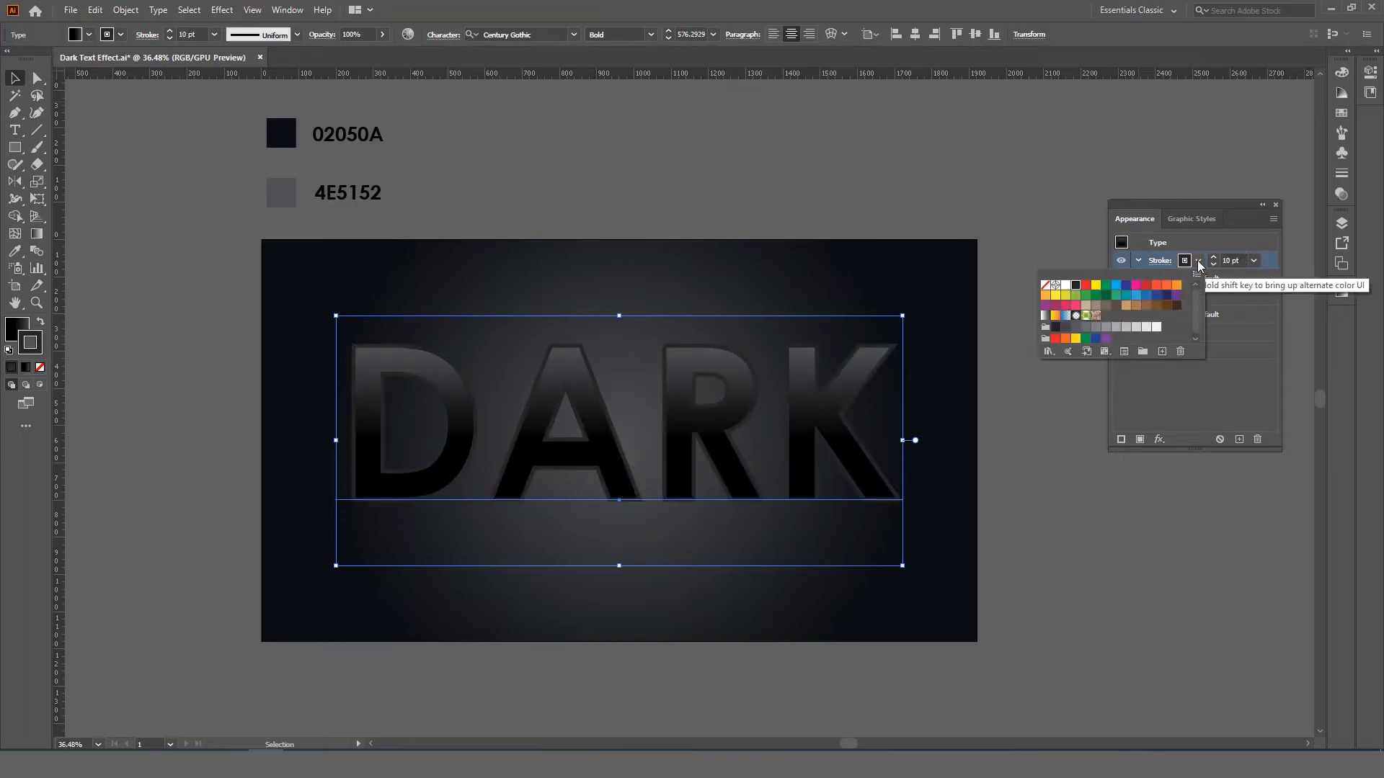
{"action": "left_click", "coordinate": [1067, 287]}
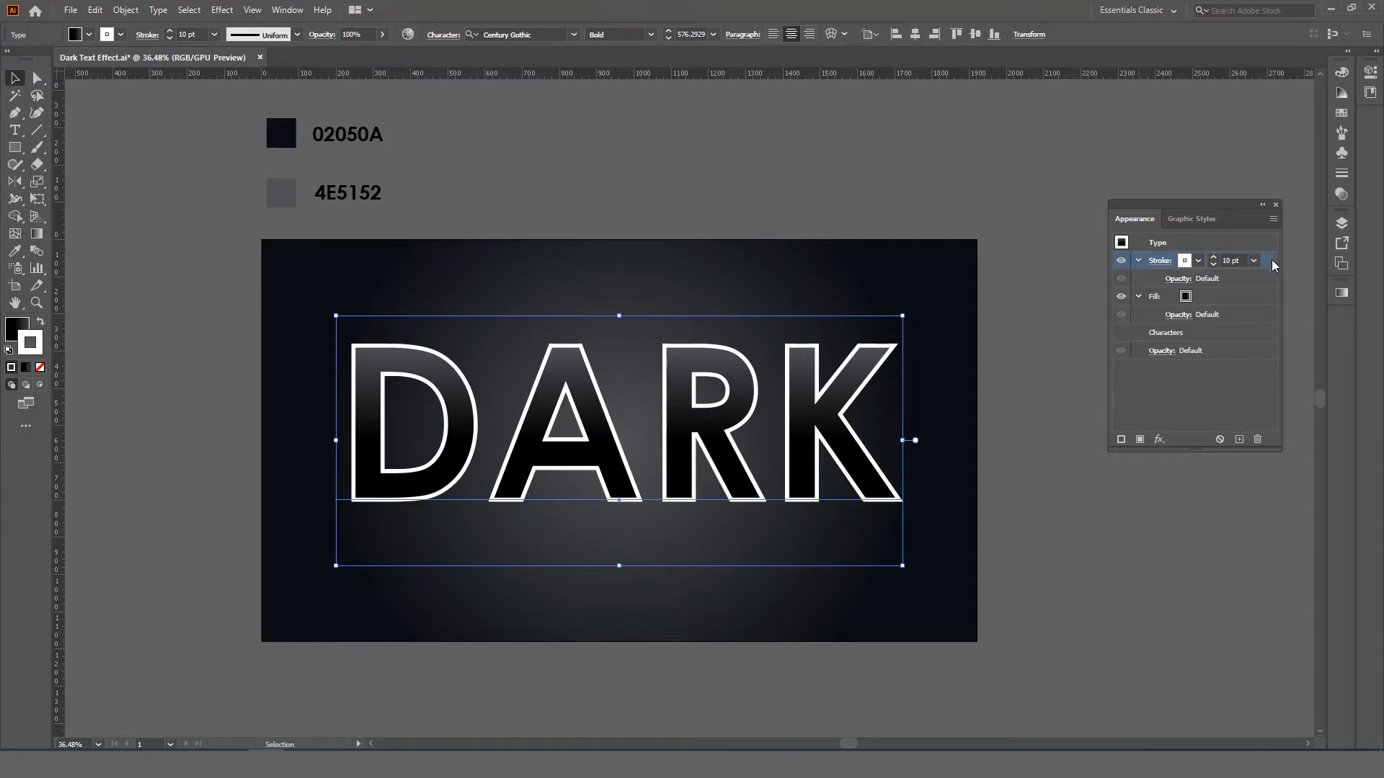
Place the white stroke below the gradient fill in the stacking order and set its weight to 26 pt
{"action": "mouse_move", "coordinate": [1272, 266]}
{"action": "left_mouse_down"}
{"action": "mouse_move", "coordinate": [1257, 314]}
{"action": "mouse_move", "coordinate": [1222, 337]}
{"action": "mouse_move", "coordinate": [1203, 329]}
{"action": "left_mouse_up"}
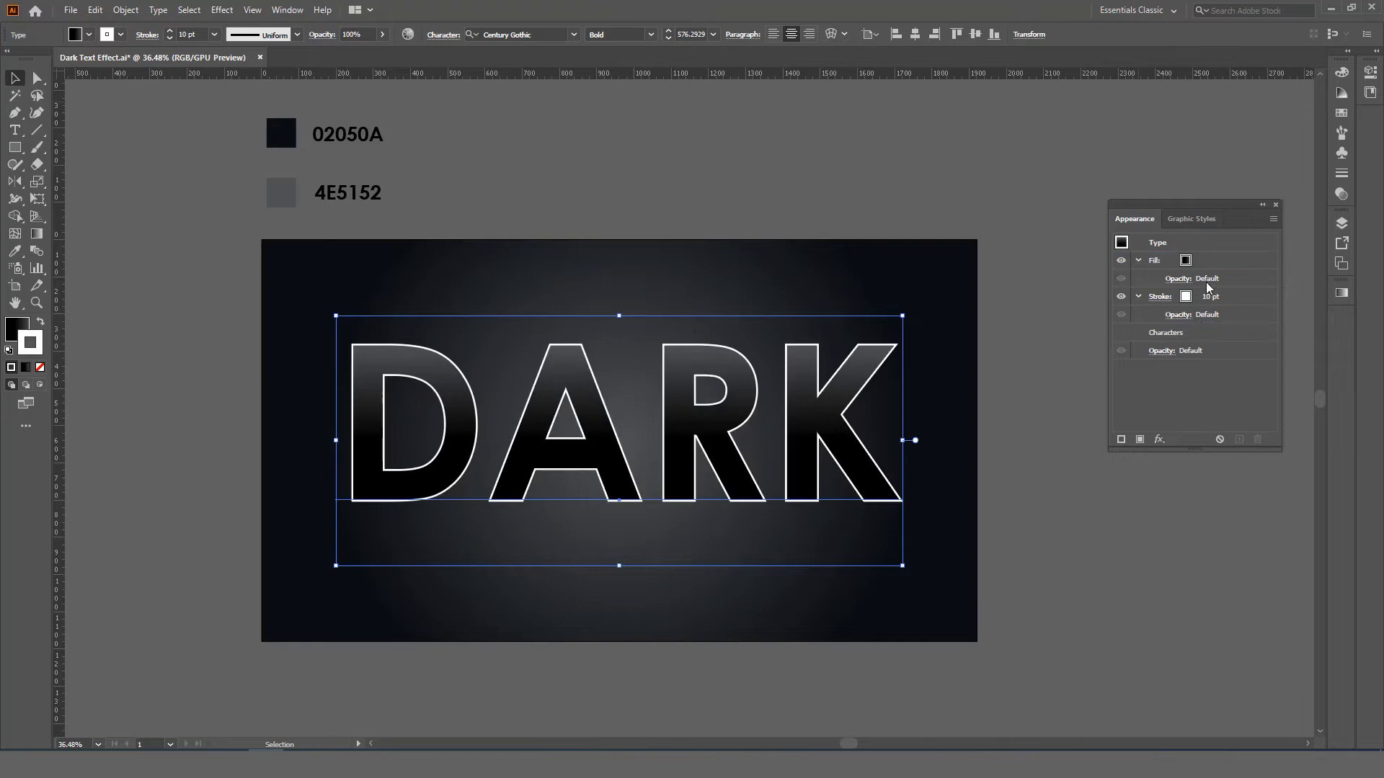
{"action": "left_click", "coordinate": [1213, 296]}
{"action": "left_click", "coordinate": [1212, 293]}
{"action": "left_click", "coordinate": [1236, 295]}
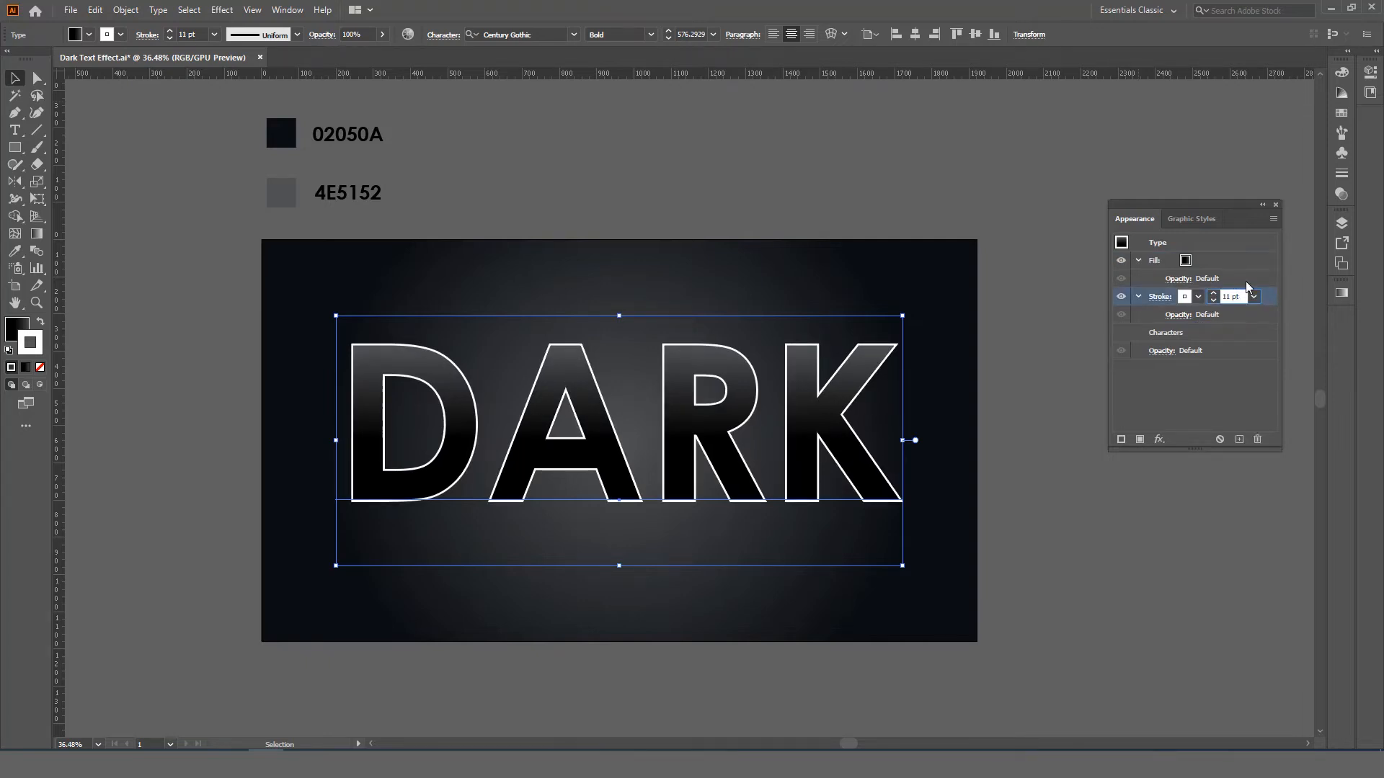
{"action": "key", "text": "Up"}
{"action": "key", "text": "Up"}
{"action": "key", "text": "Up"}
{"action": "key", "text": "Up"}
{"action": "key", "text": "Up"}
{"action": "key", "text": "Up"}
{"action": "key", "text": "Up"}
{"action": "key", "text": "Up"}
{"action": "key", "text": "Up"}
{"action": "key", "text": "Up"}
{"action": "key", "text": "Up"}
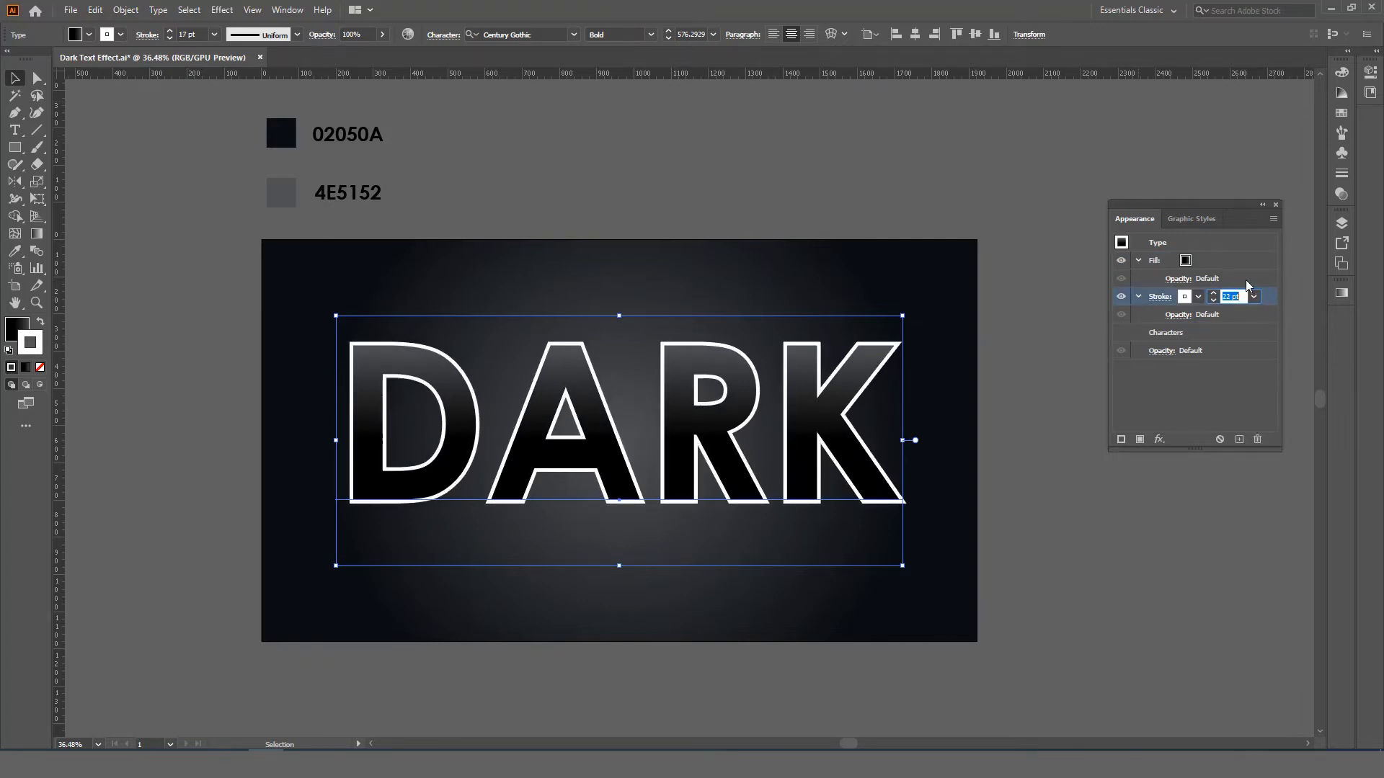
{"action": "key", "text": "Up"}
{"action": "key", "text": "Up"}
{"action": "key", "text": "Up"}
{"action": "key", "text": "Up"}
{"action": "key", "text": "Up"}
{"action": "key", "text": "Up"}
{"action": "key", "text": "Up"}
{"action": "key", "text": "Up"}
{"action": "key", "text": "Up"}
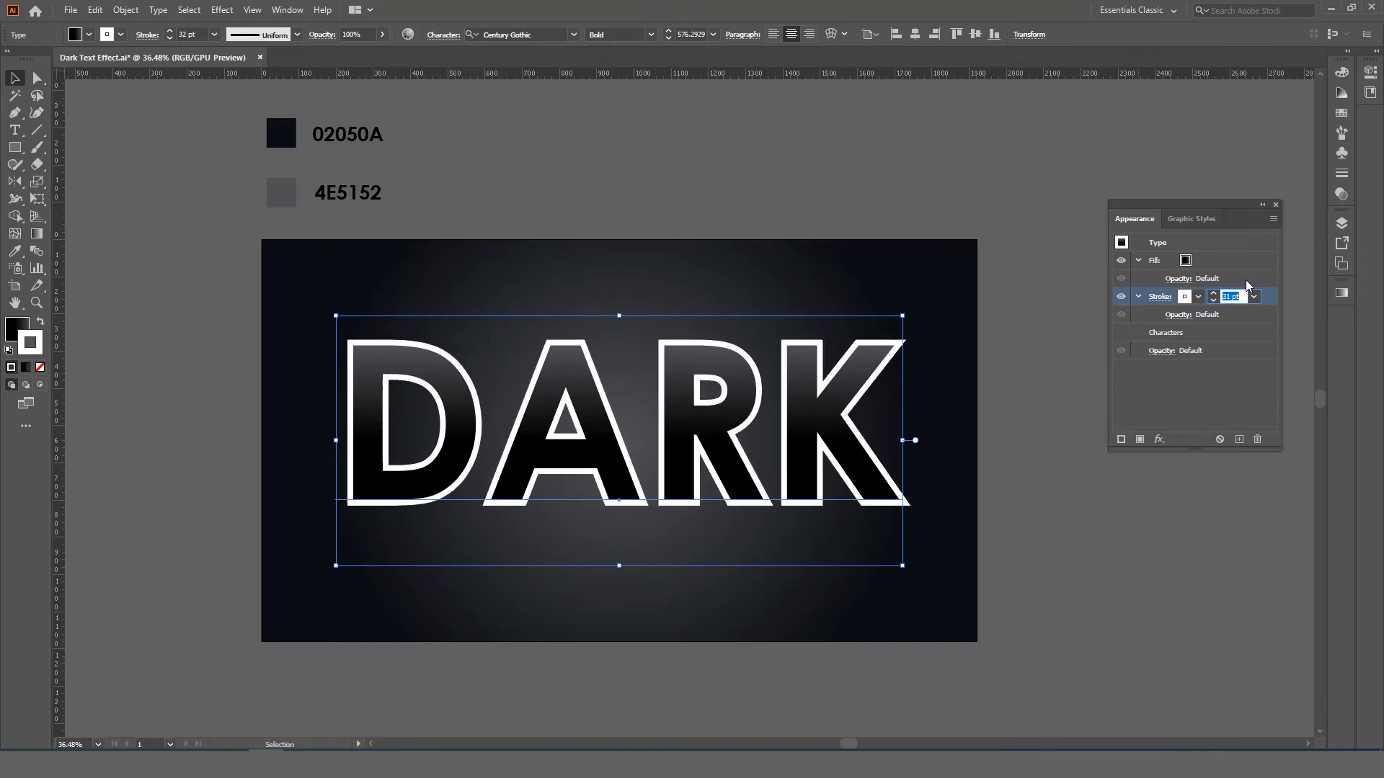
{"action": "key", "text": "Down"}
{"action": "key", "text": "Down"}
{"action": "key", "text": "Down"}
{"action": "key", "text": "Down"}
{"action": "key", "text": "Down"}
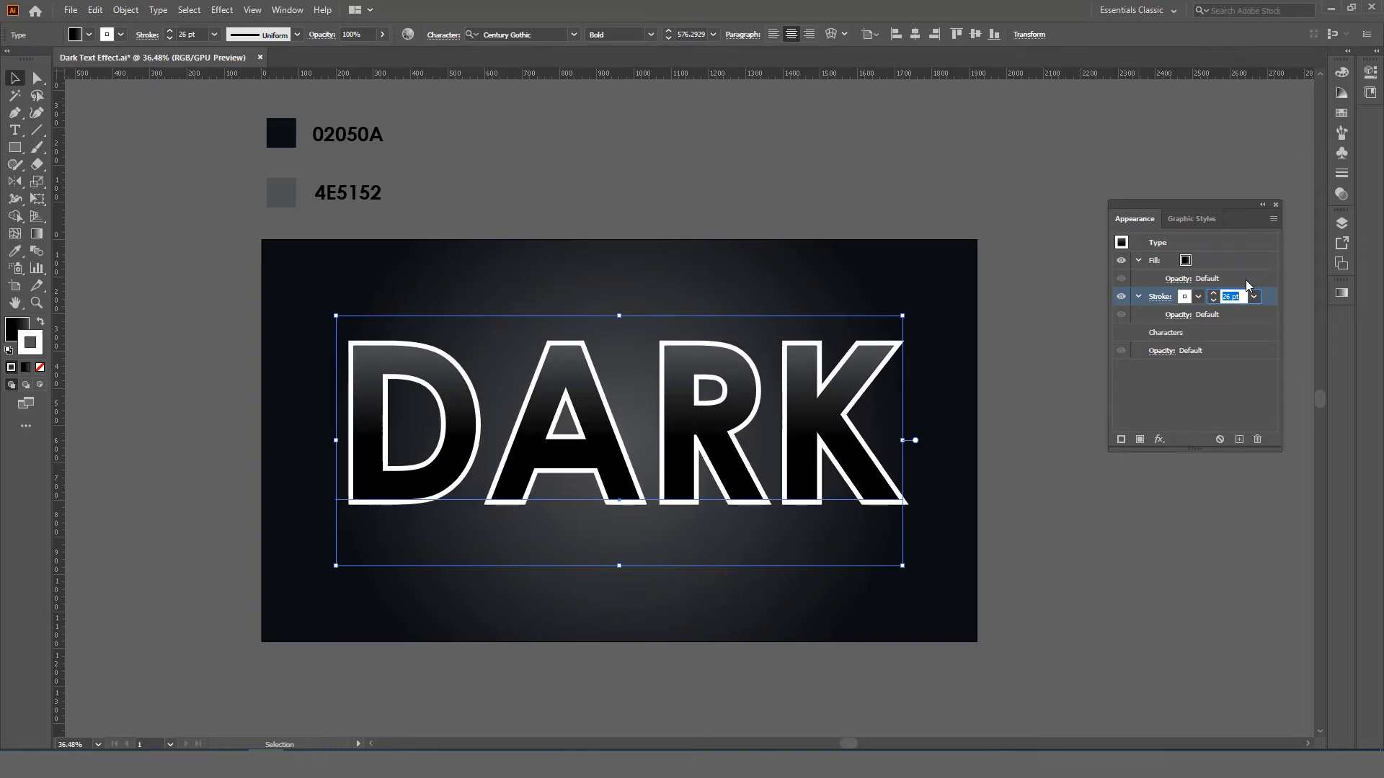
{"action": "key", "text": "Return"}
Add a second stroke to the DARK text and apply the Black swatch to the lowest stroke
{"action": "left_click", "coordinate": [1275, 219]}
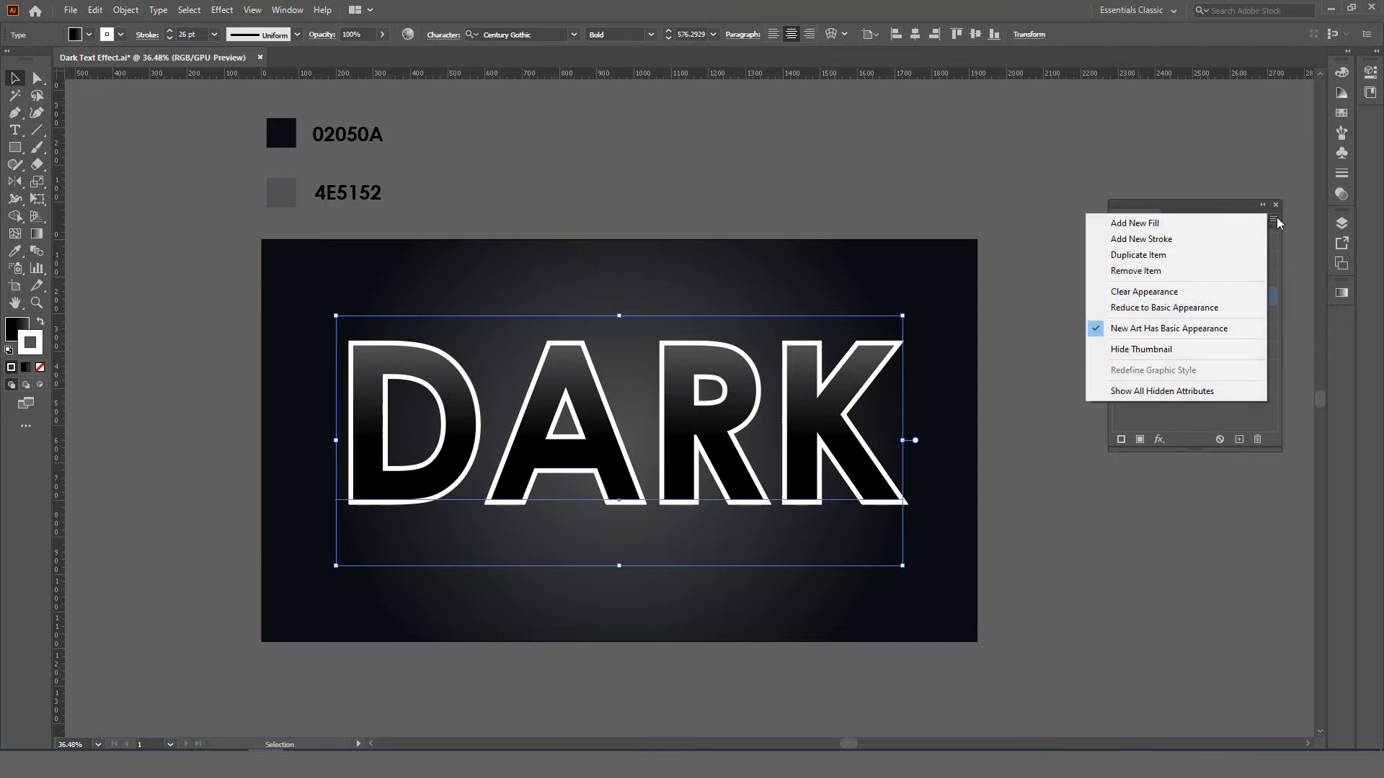
{"action": "left_click", "coordinate": [1170, 240]}
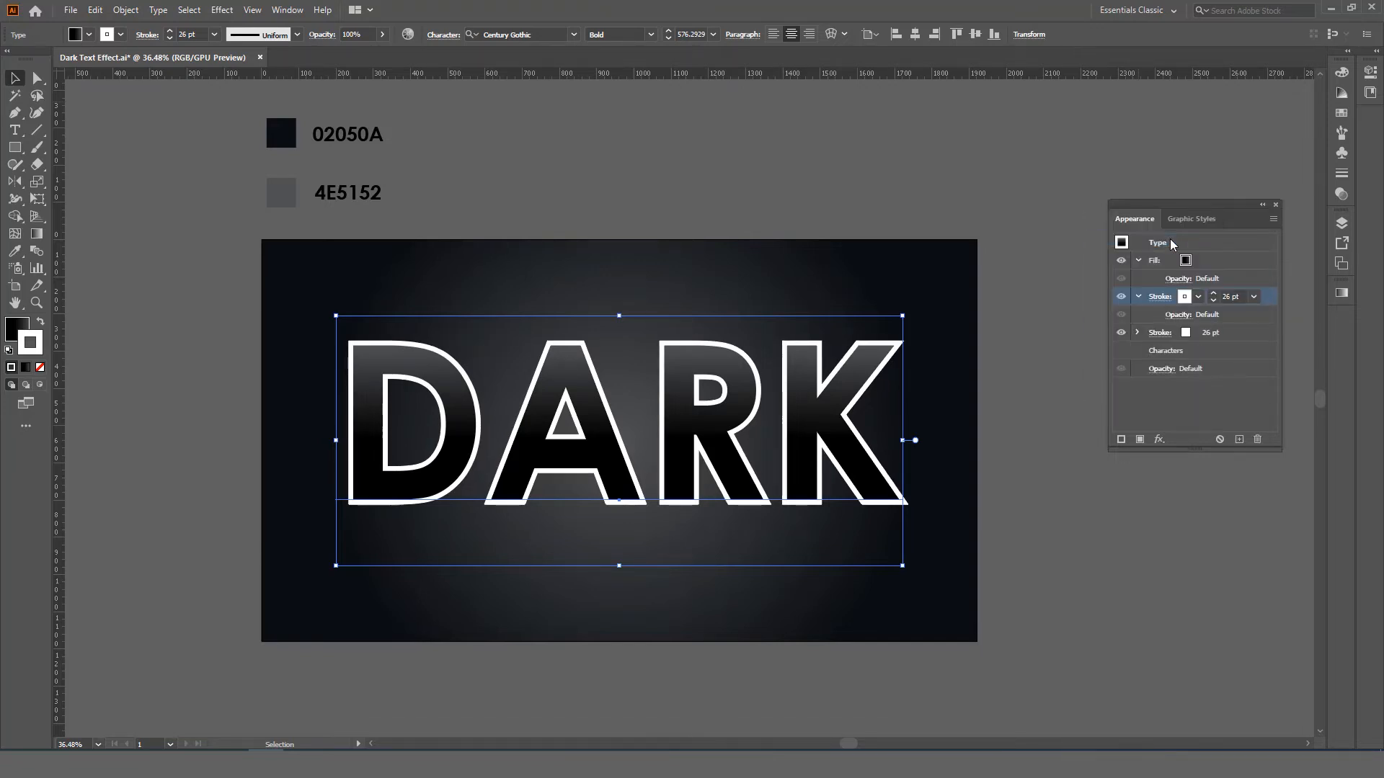
{"action": "left_click", "coordinate": [1230, 330]}
{"action": "left_click", "coordinate": [1200, 333]}
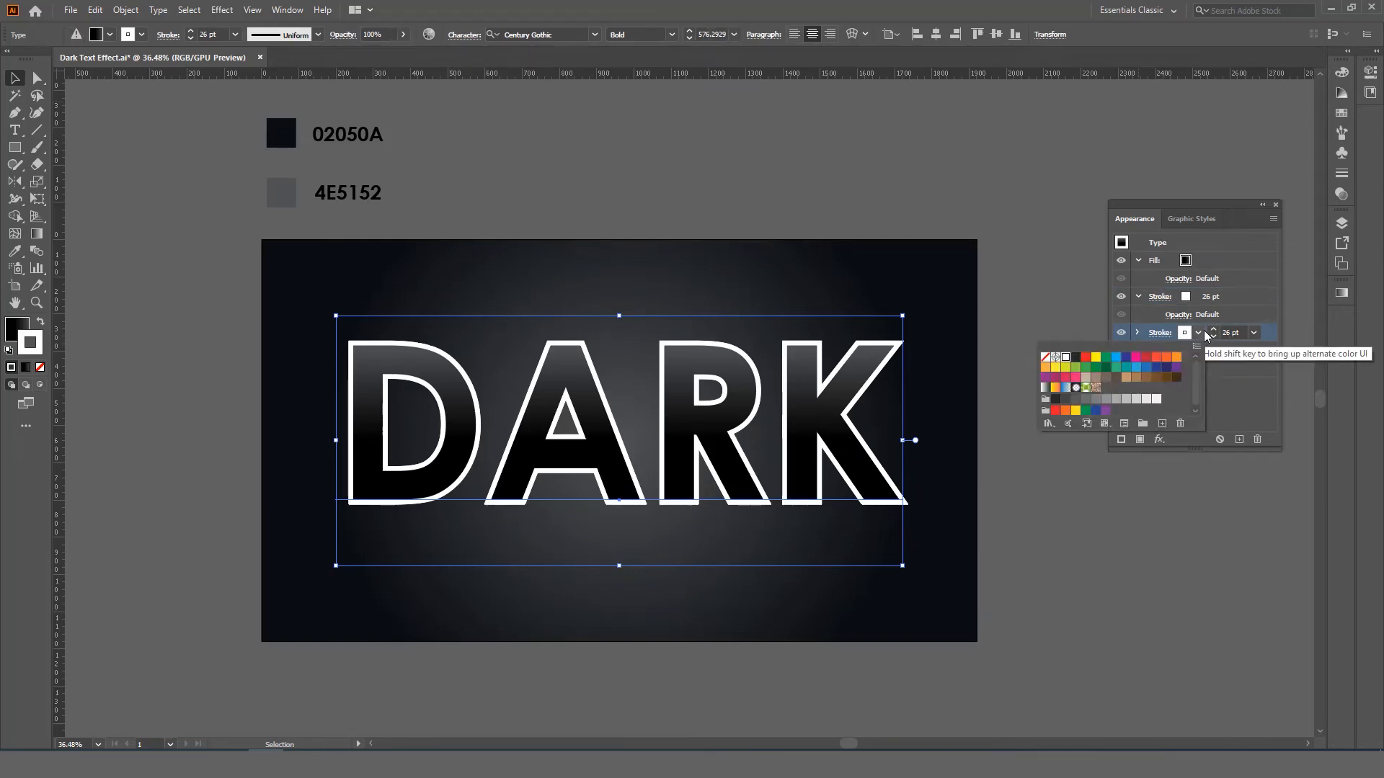
{"action": "left_click", "coordinate": [1075, 358]}
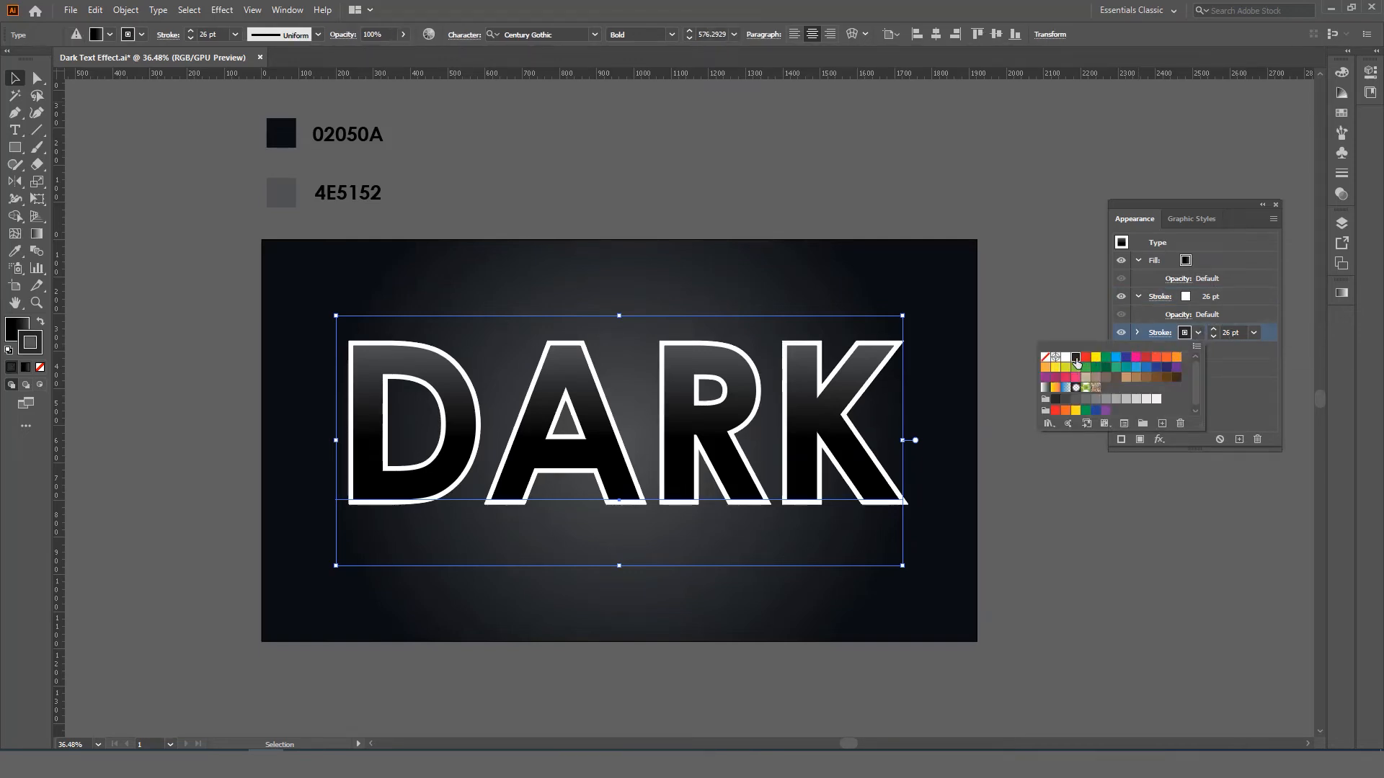
Set the weight of the lowest, dark stroke to 76 pt
{"action": "left_click", "coordinate": [1238, 331]}
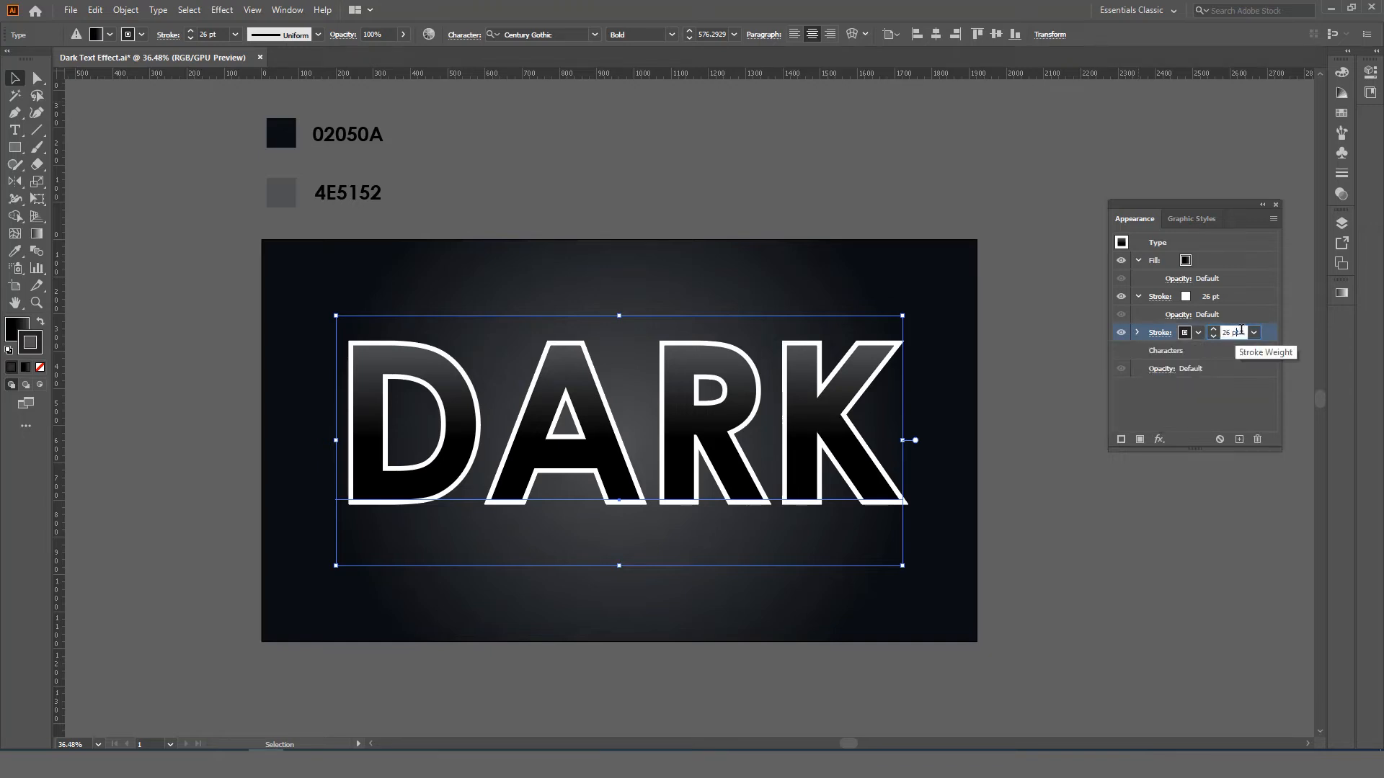
{"action": "type", "text": "100"}
{"action": "key", "text": "Return"}
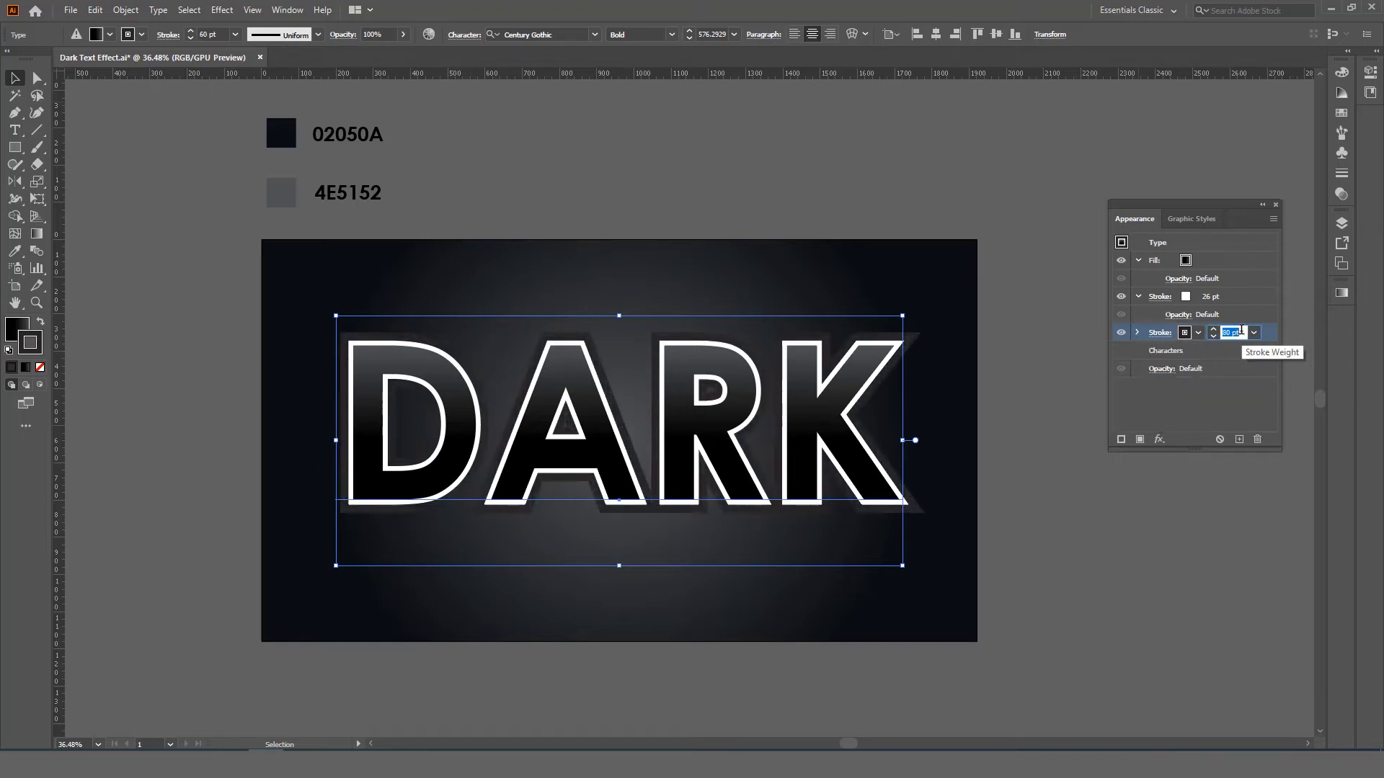
{"action": "key", "text": "Down"}
{"action": "key", "text": "Down"}
{"action": "key", "text": "Down"}
{"action": "key", "text": "Down"}
{"action": "key", "text": "Down"}
{"action": "key", "text": "Down"}
{"action": "key", "text": "Down"}
{"action": "key", "text": "Down"}
{"action": "key", "text": "Down"}
{"action": "key", "text": "Down"}
{"action": "key", "text": "Down"}
{"action": "key", "text": "Down"}
{"action": "key", "text": "Down"}
{"action": "key", "text": "Down"}
{"action": "key", "text": "Down"}
{"action": "key", "text": "Down"}
{"action": "key", "text": "Down"}
{"action": "key", "text": "Down"}
{"action": "key", "text": "Down"}
{"action": "key", "text": "Down"}
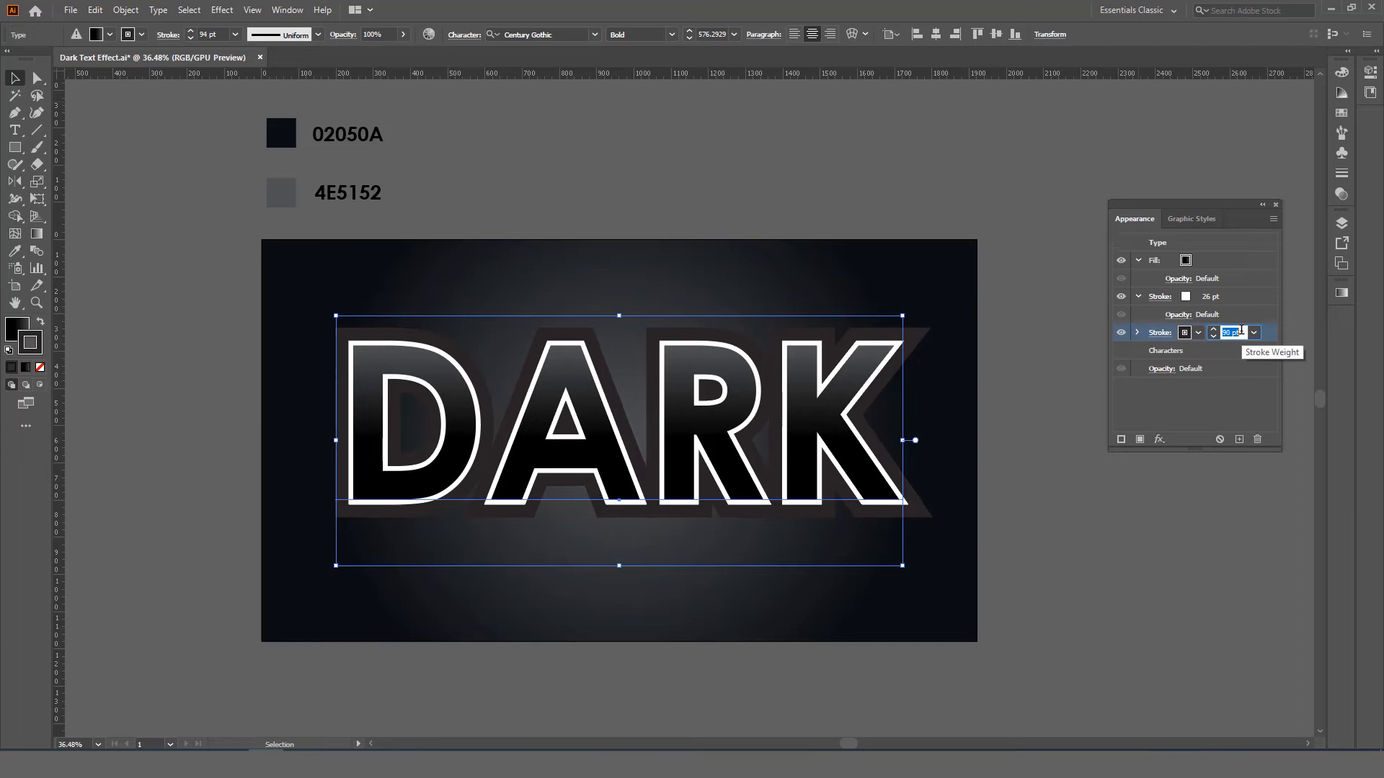
{"action": "key", "text": "Down"}
{"action": "key", "text": "Down"}
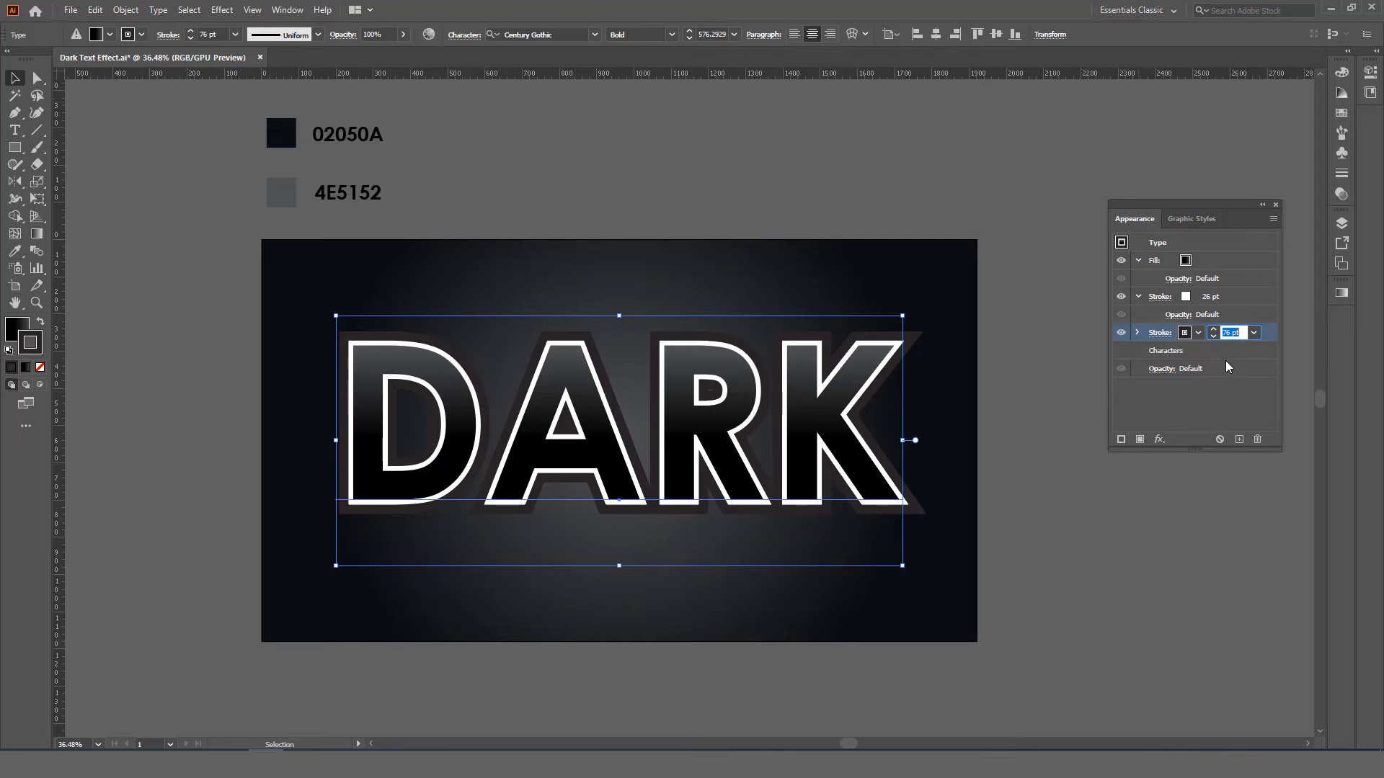
Redefine the Black swatch as a pure black, with R and G at 0, and apply it to the lowest stroke
{"action": "scroll", "coordinate": [663, 361], "scroll_direction": "down", "scroll_amount": 1}
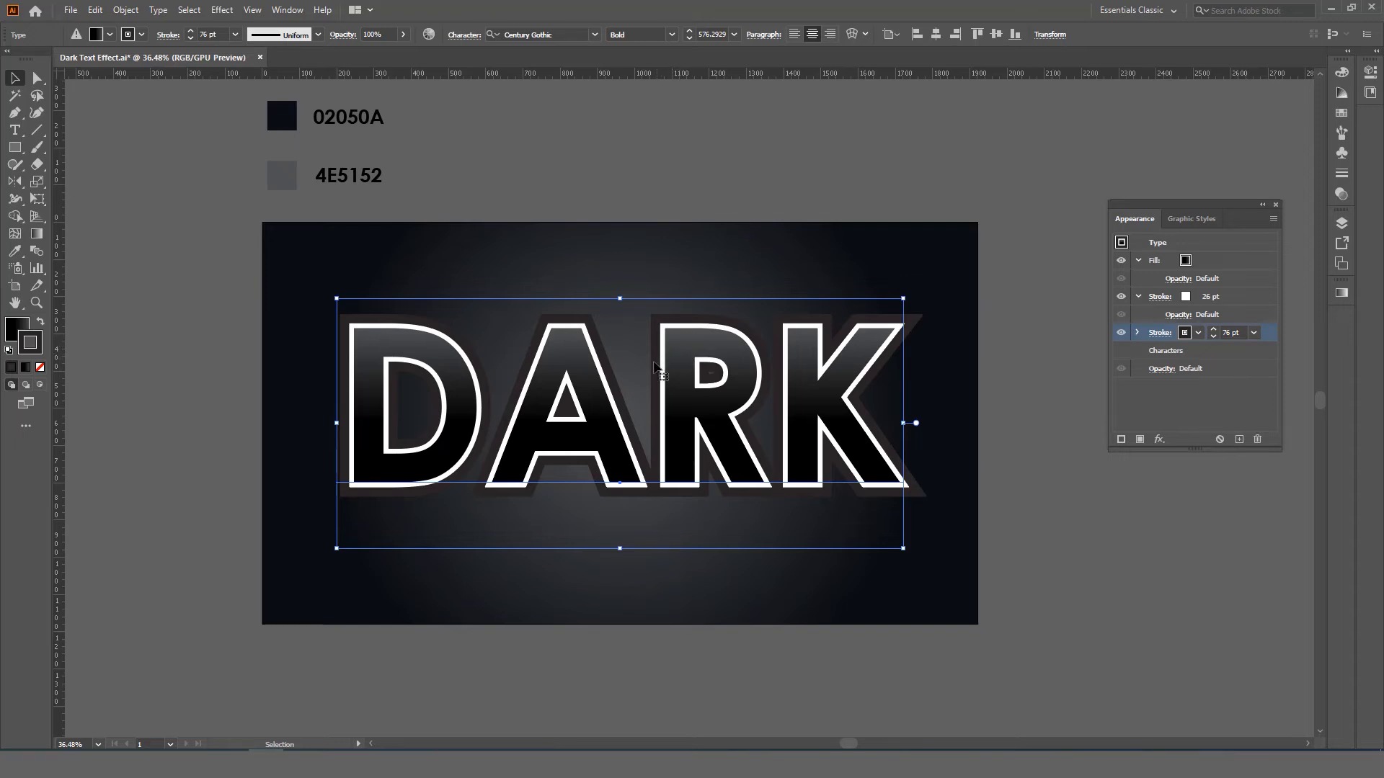
{"action": "left_click_drag", "start_coordinate": [653, 390], "coordinate": [670, 377]}
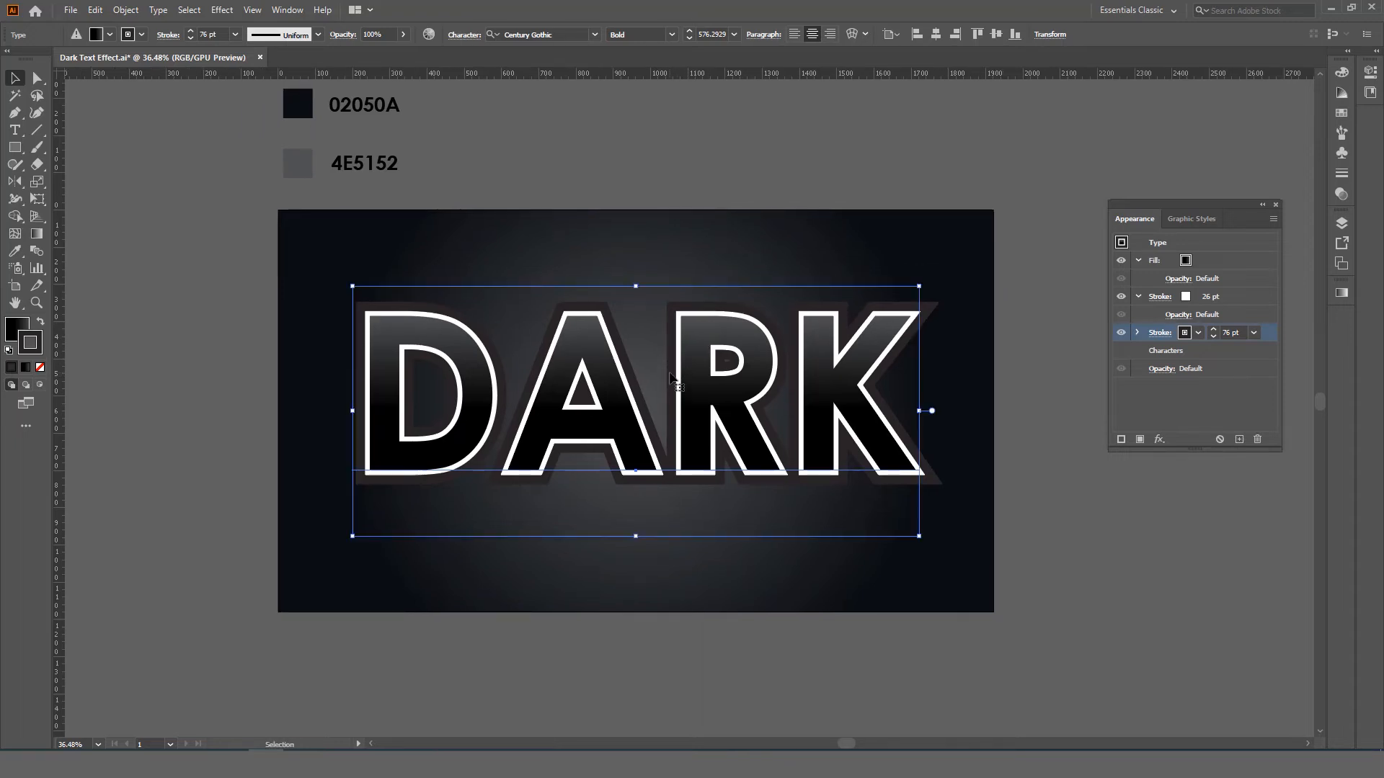
{"action": "left_click", "coordinate": [1198, 333]}
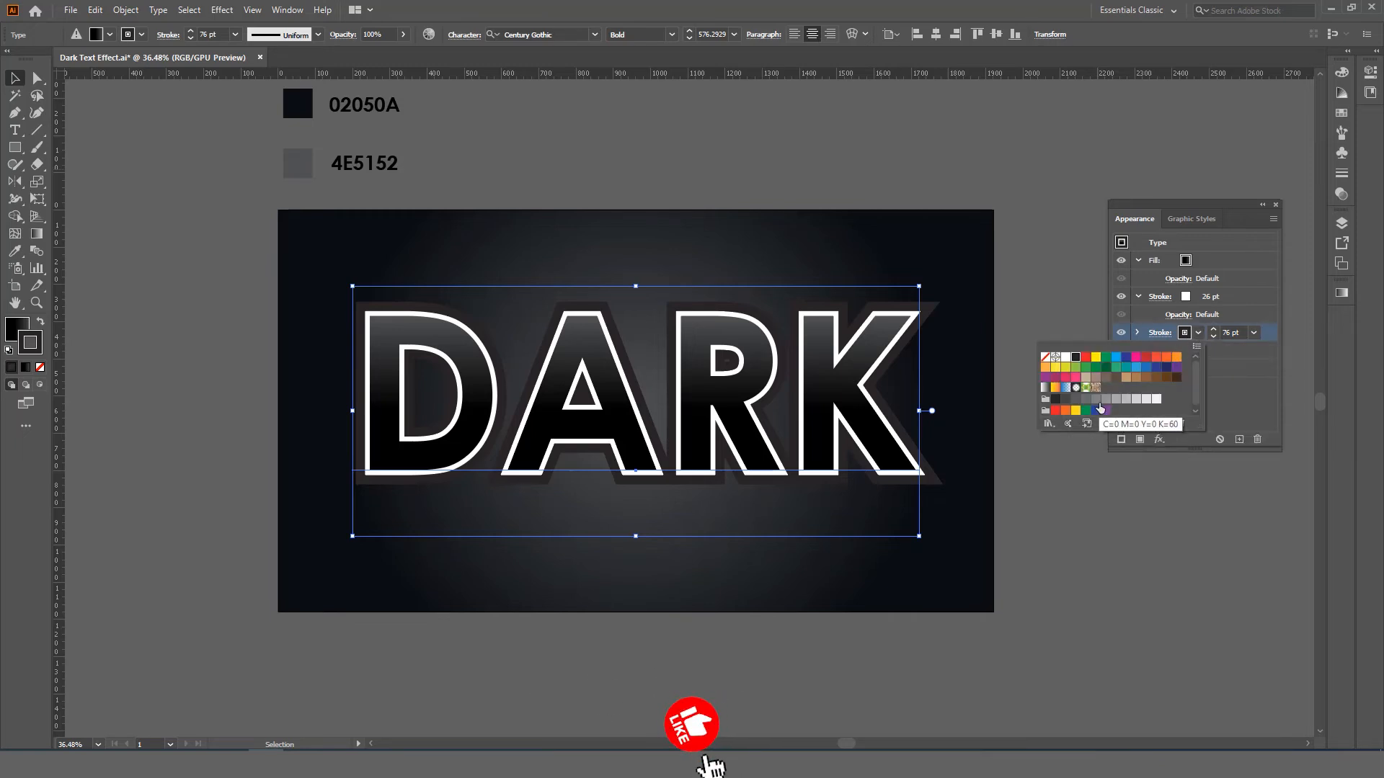
{"action": "left_click", "coordinate": [1196, 348]}
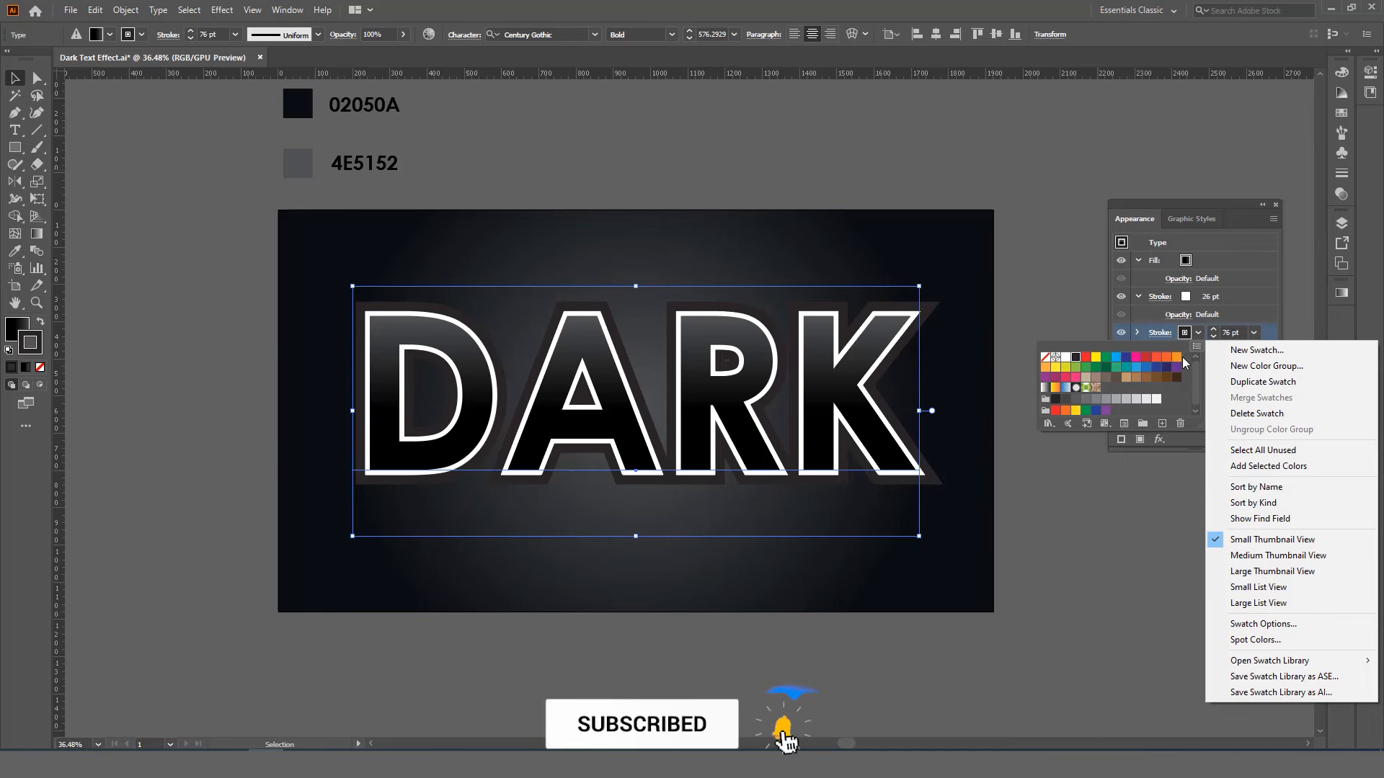
{"action": "left_click", "coordinate": [1182, 393]}
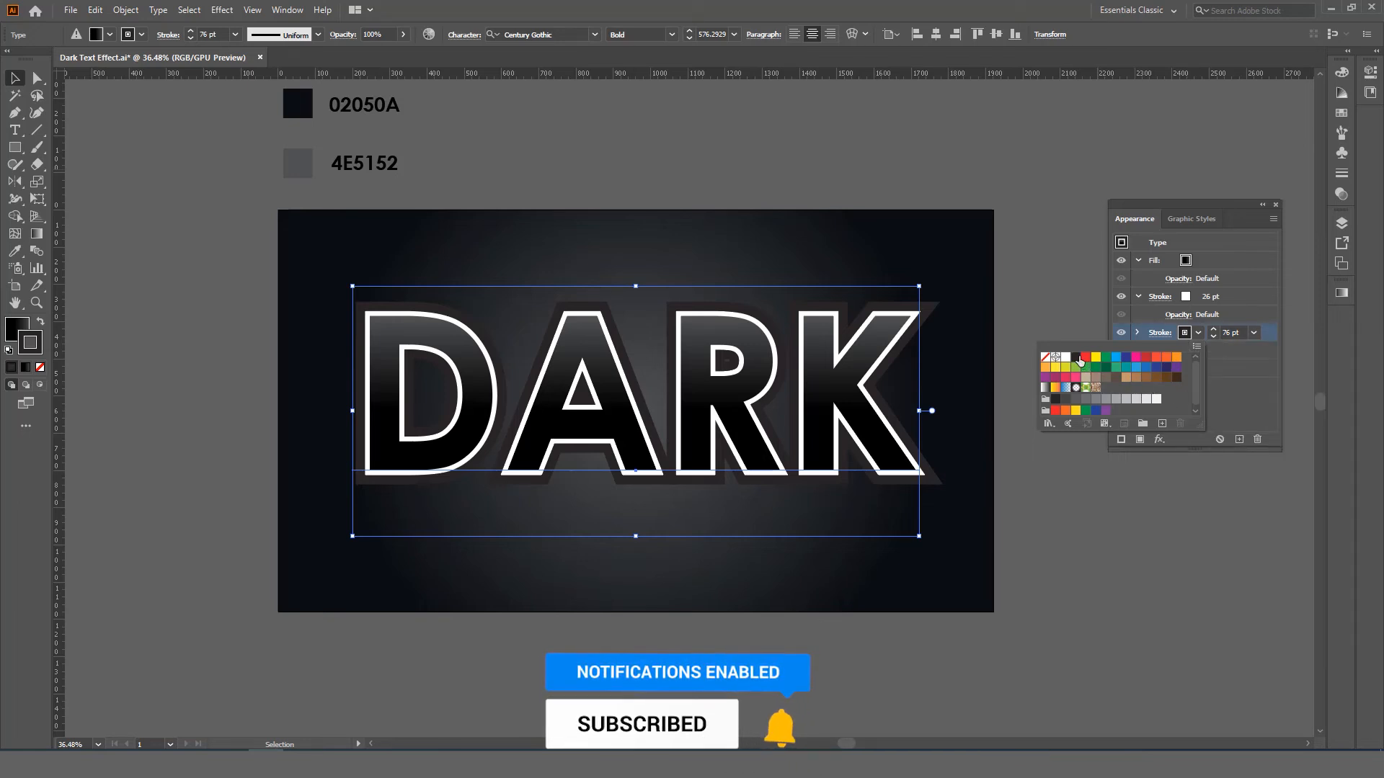
{"action": "double_click", "coordinate": [1077, 358]}
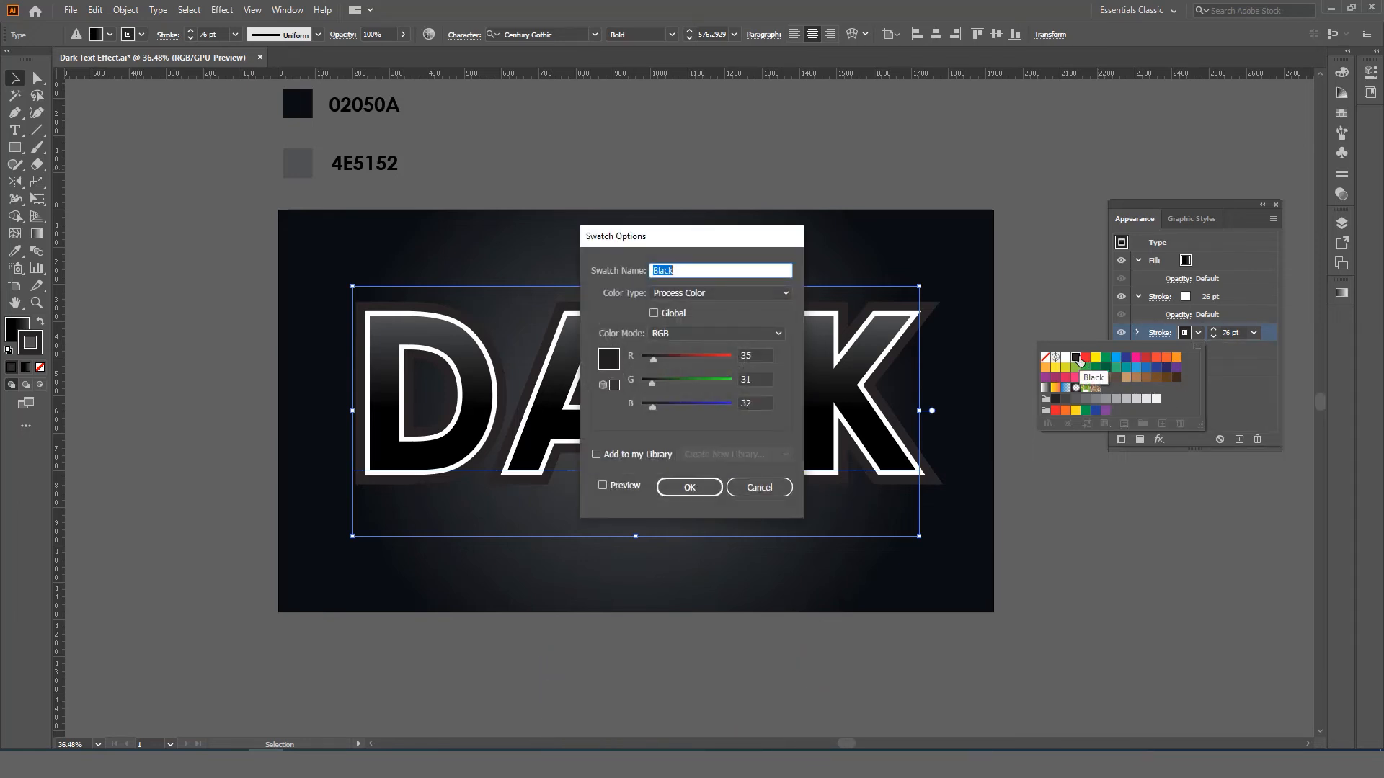
{"action": "left_click_drag", "start_coordinate": [653, 360], "coordinate": [626, 382]}
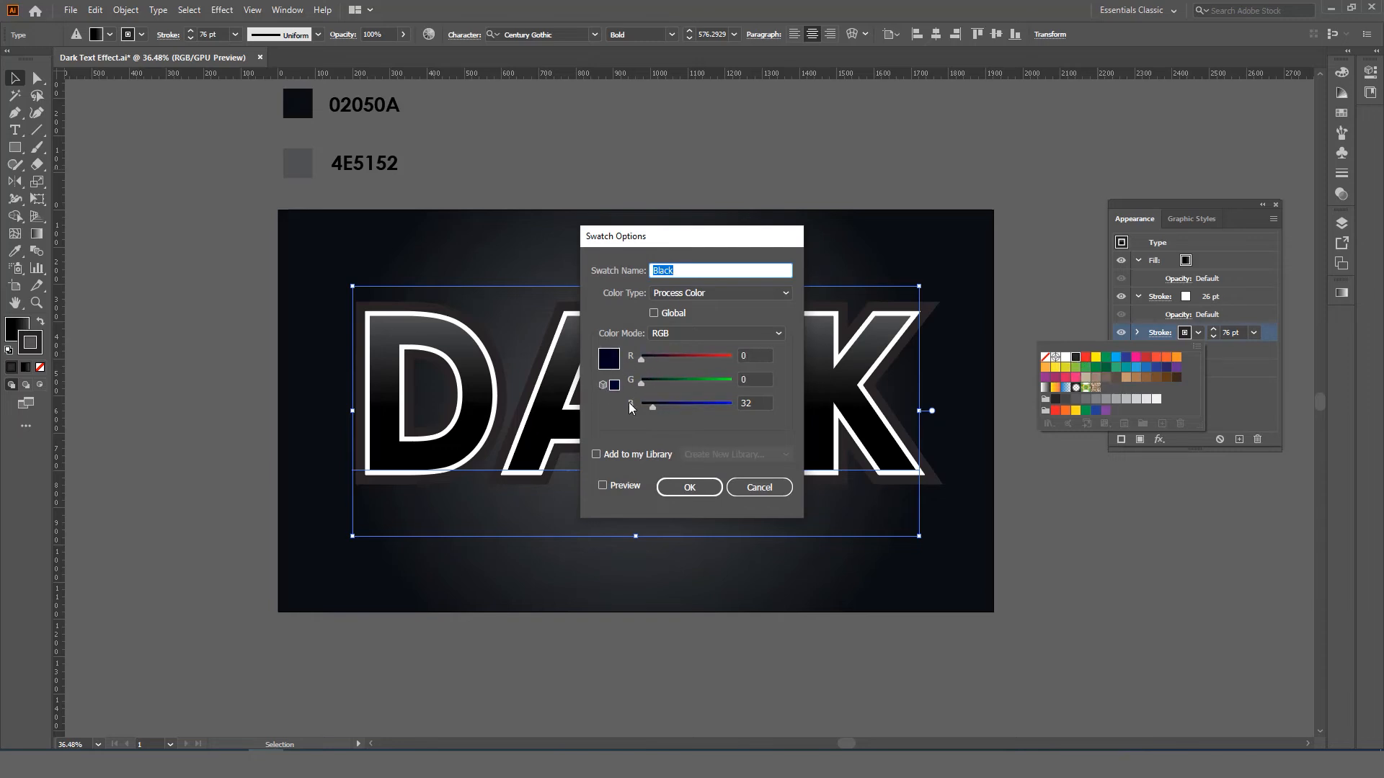
{"action": "left_click", "coordinate": [686, 489]}
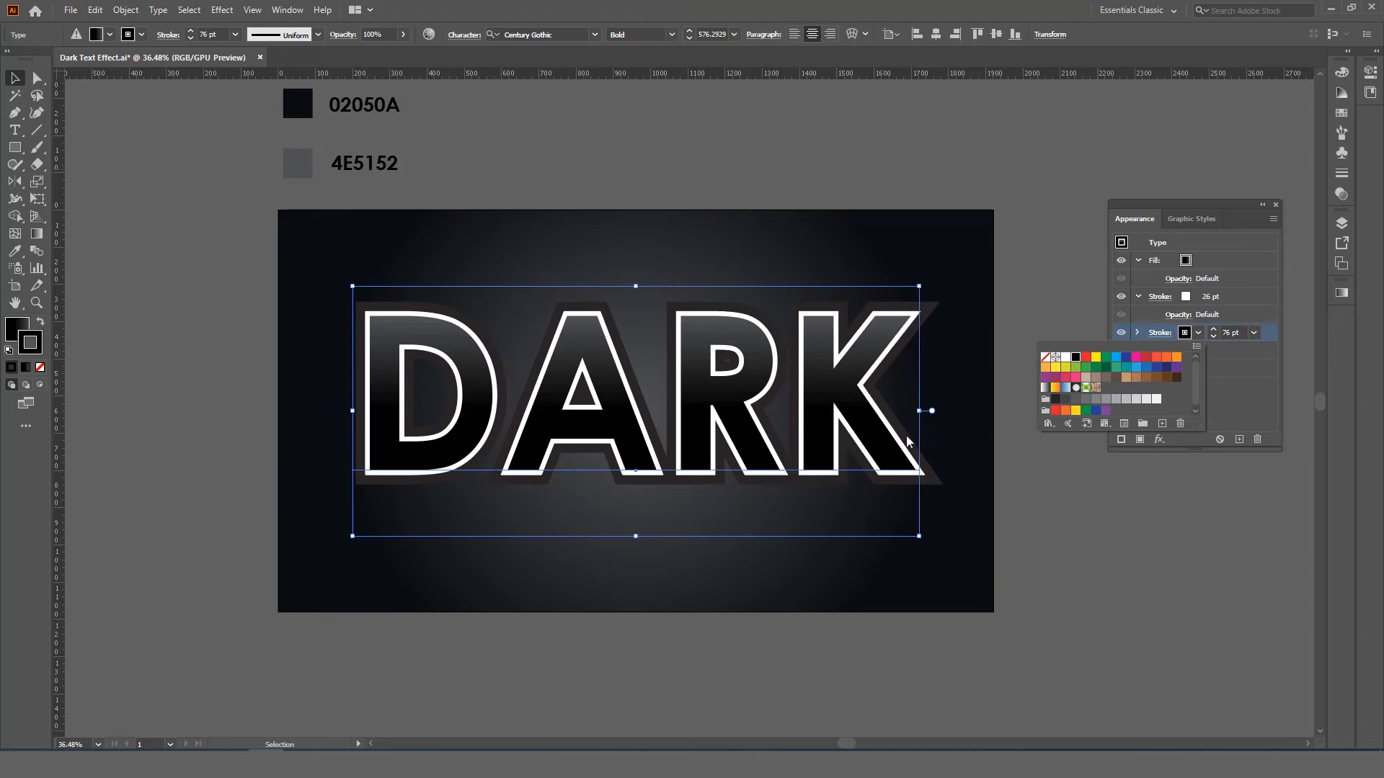
{"action": "left_click", "coordinate": [1076, 359]}
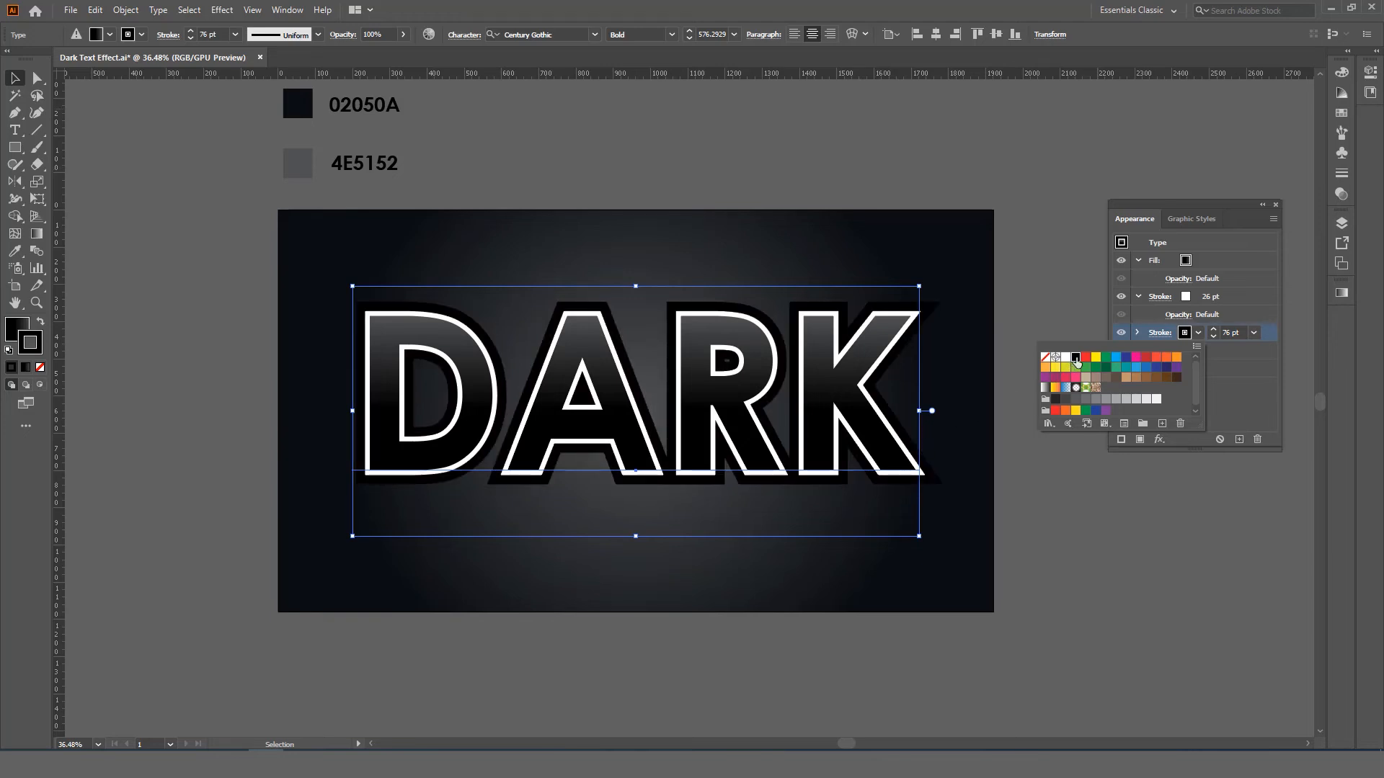
{"action": "left_click", "coordinate": [1065, 495]}
{"action": "left_click", "coordinate": [1064, 494]}
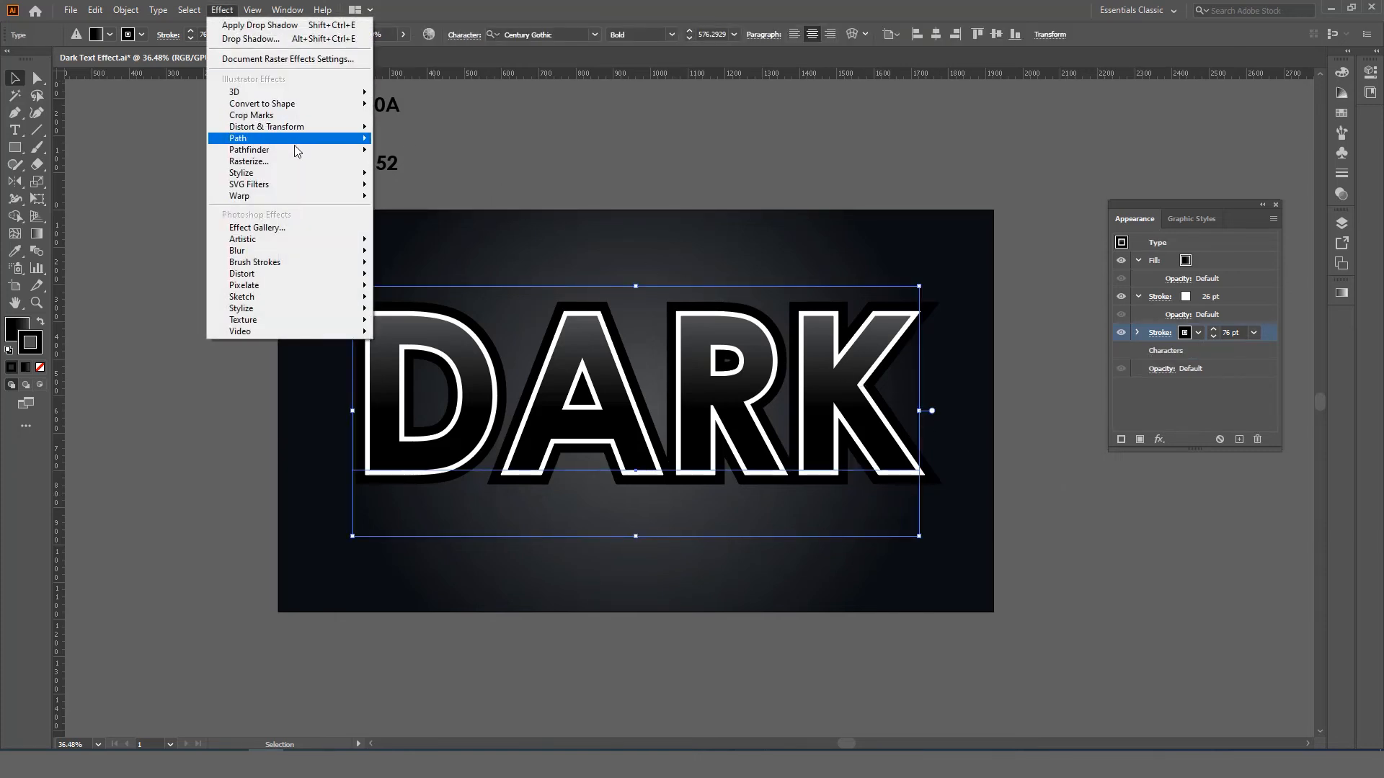
Add a Drop Shadow effect to the lowest black stroke with an X offset of -30 px
{"action": "mouse_move", "coordinate": [315, 175]}
{"action": "left_click", "coordinate": [428, 175]}
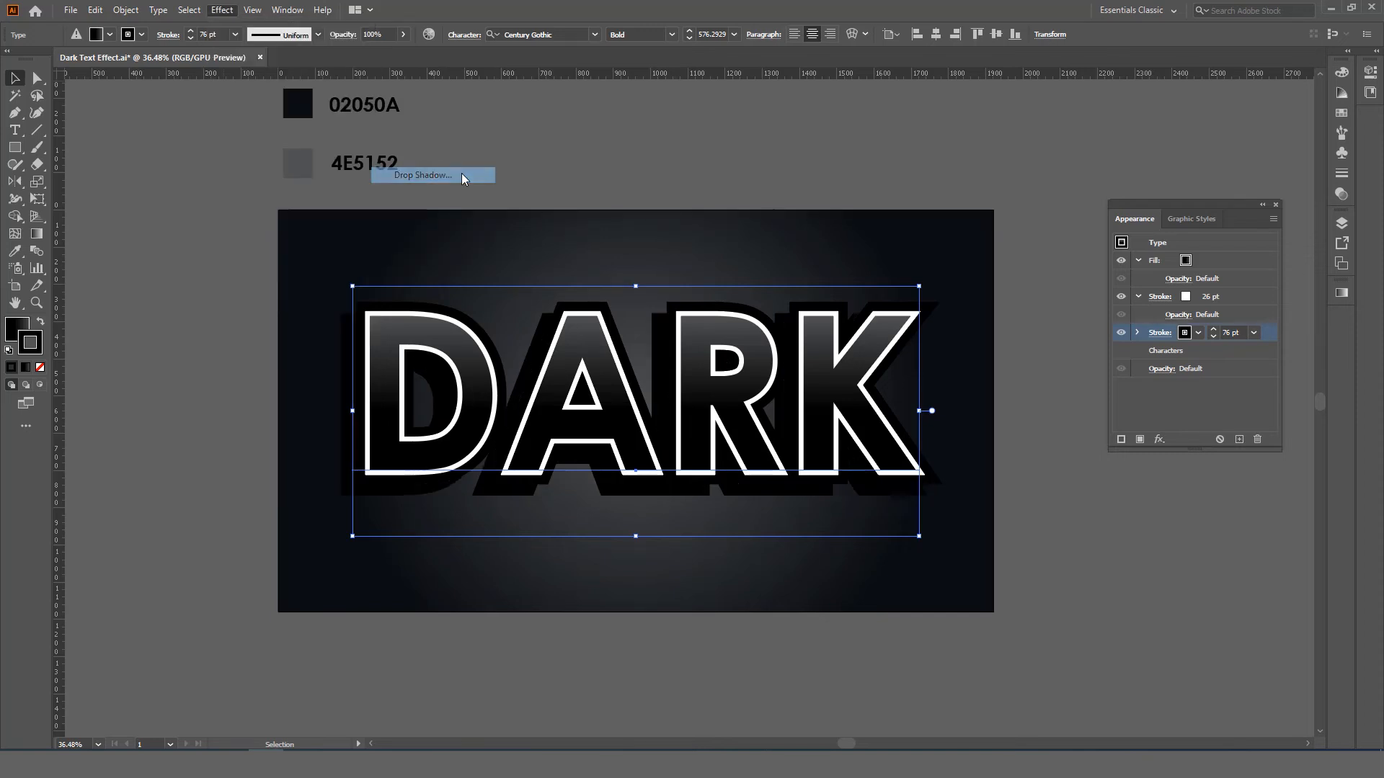
{"action": "left_click_drag", "start_coordinate": [880, 286], "coordinate": [894, 275]}
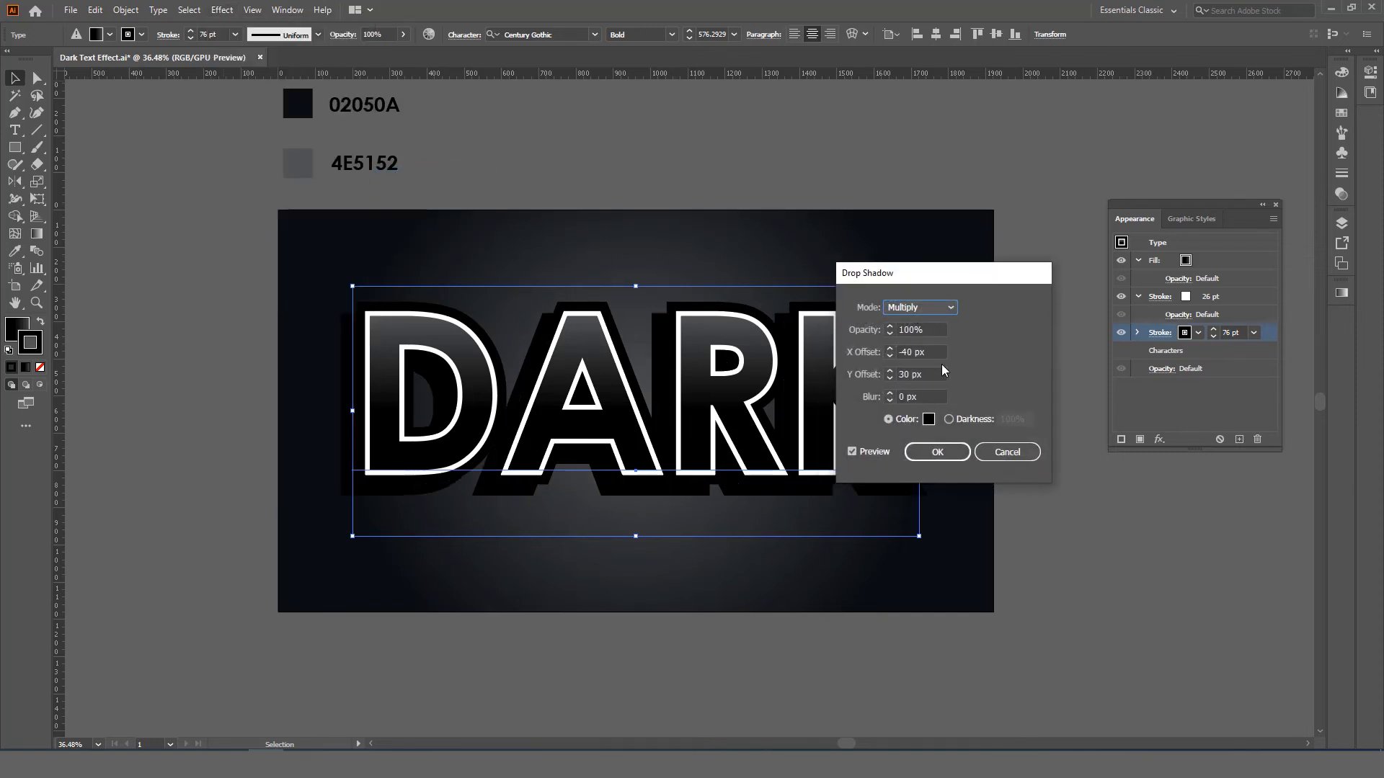
{"action": "left_click", "coordinate": [936, 356]}
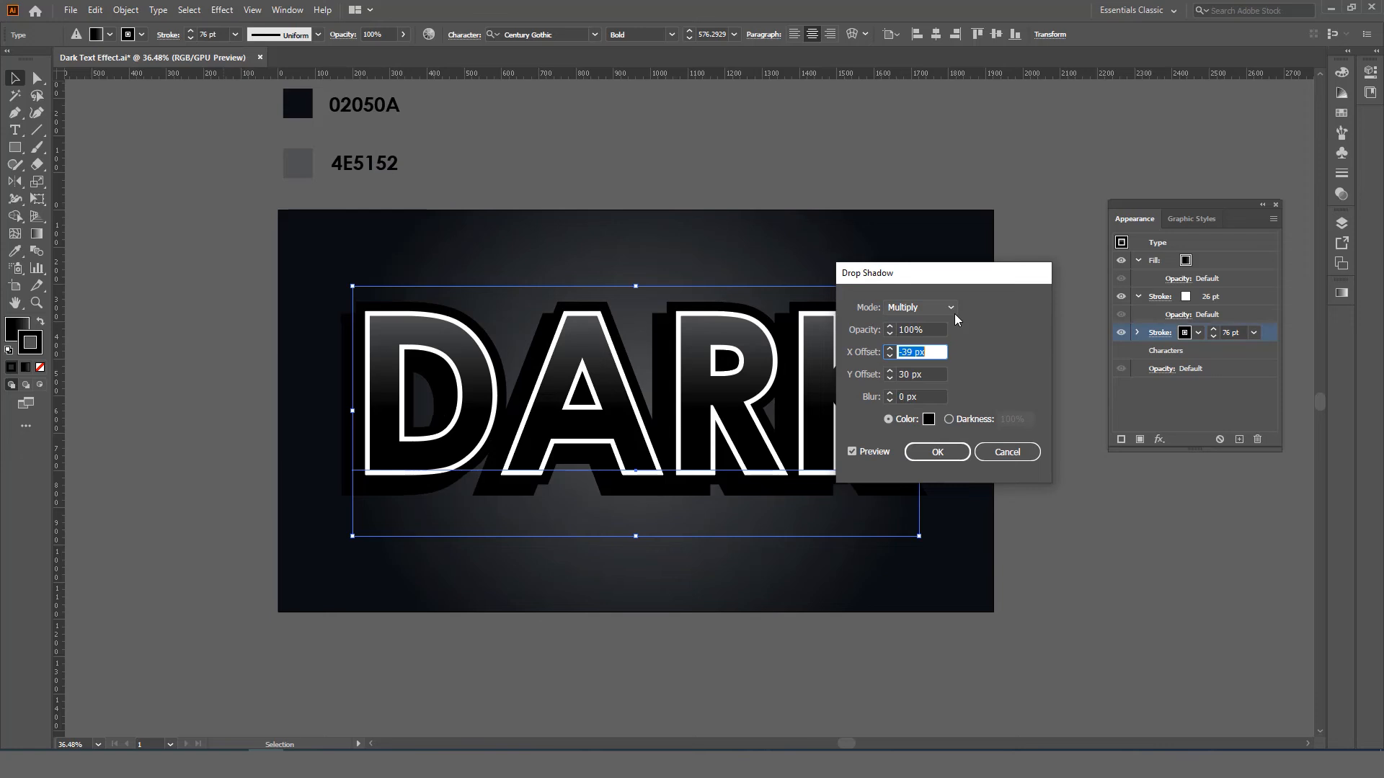
{"action": "key", "text": "shift+Up"}
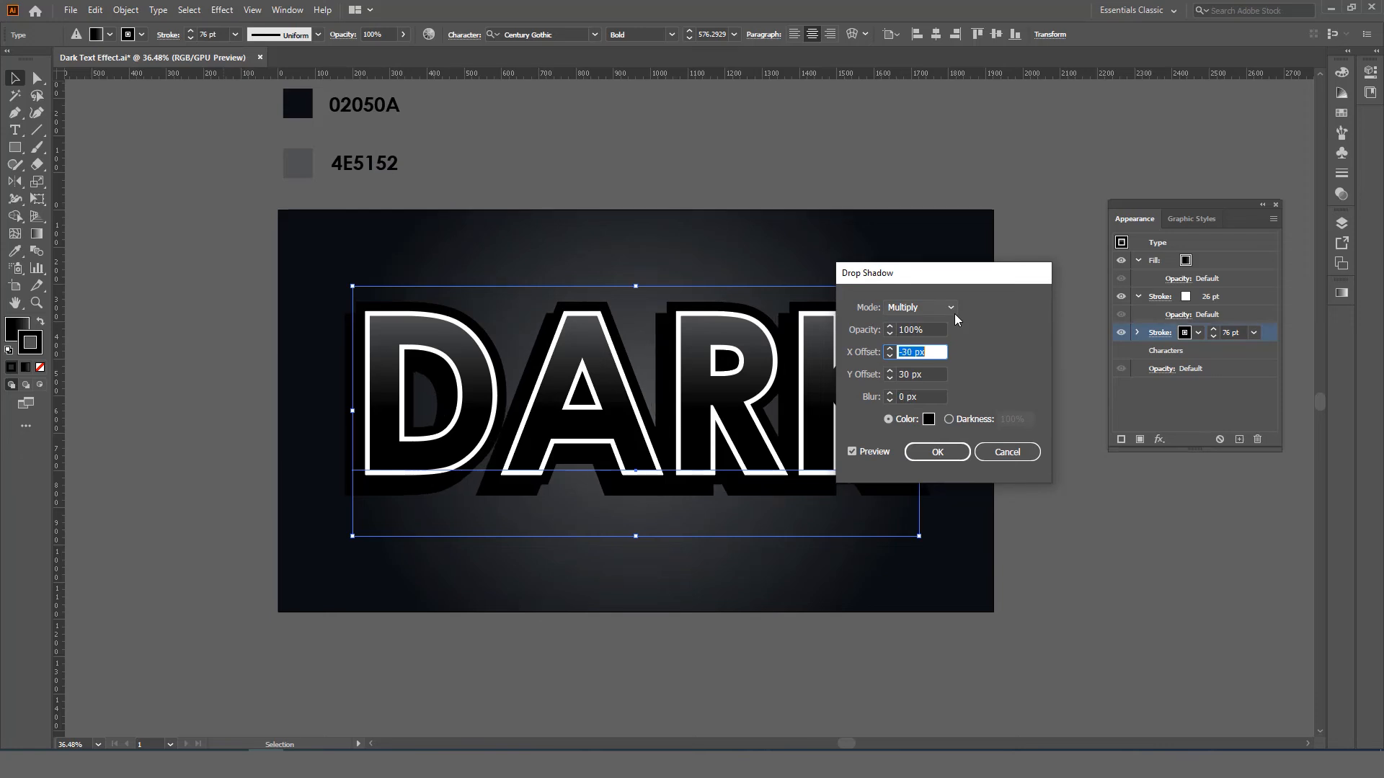
Set the drop shadow's Y offset to 20 px and apply the effect with a 0 px blur
{"action": "key", "text": "Tab"}
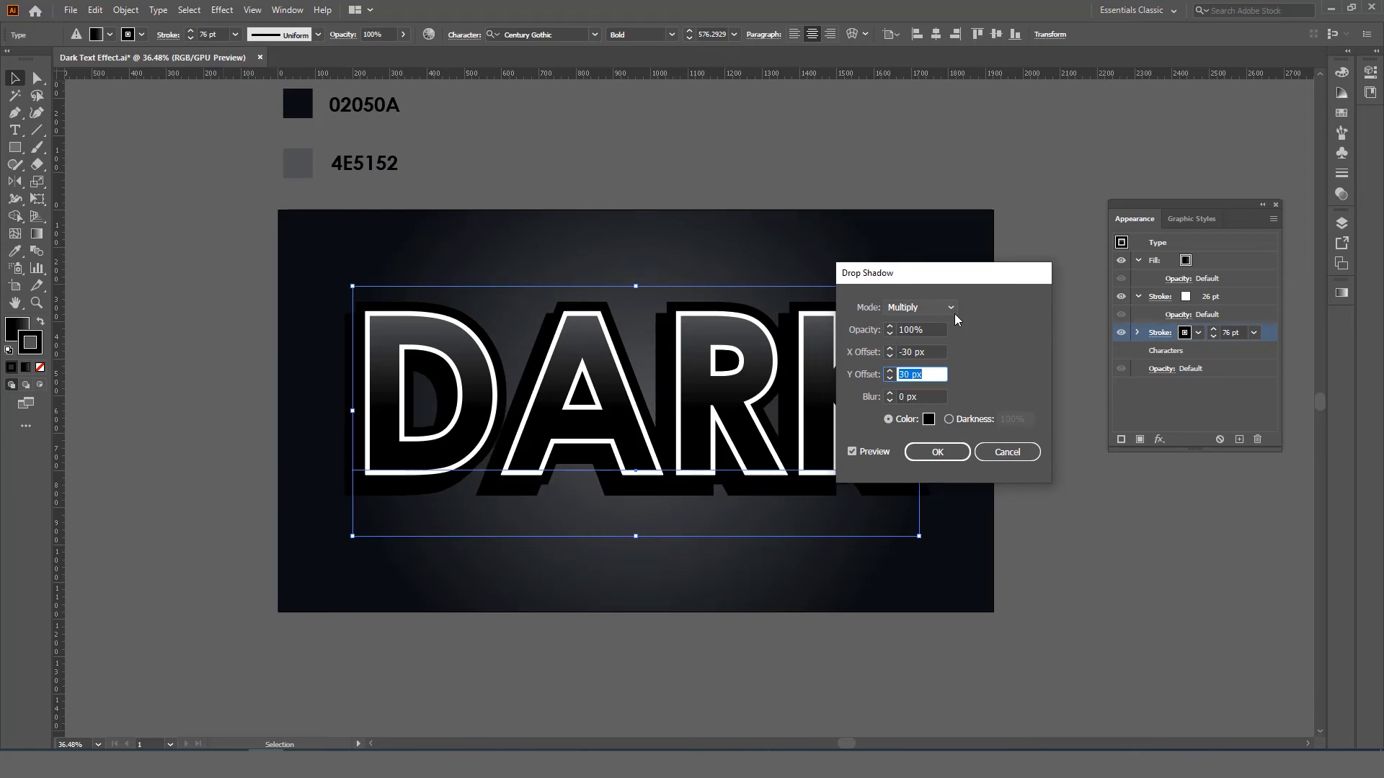
{"action": "key", "text": "shift+Up"}
{"action": "key", "text": "shift+Up"}
{"action": "key", "text": "shift+Down"}
{"action": "key", "text": "shift+Down"}
{"action": "key", "text": "shift+Down"}
{"action": "key", "text": "shift+Down"}
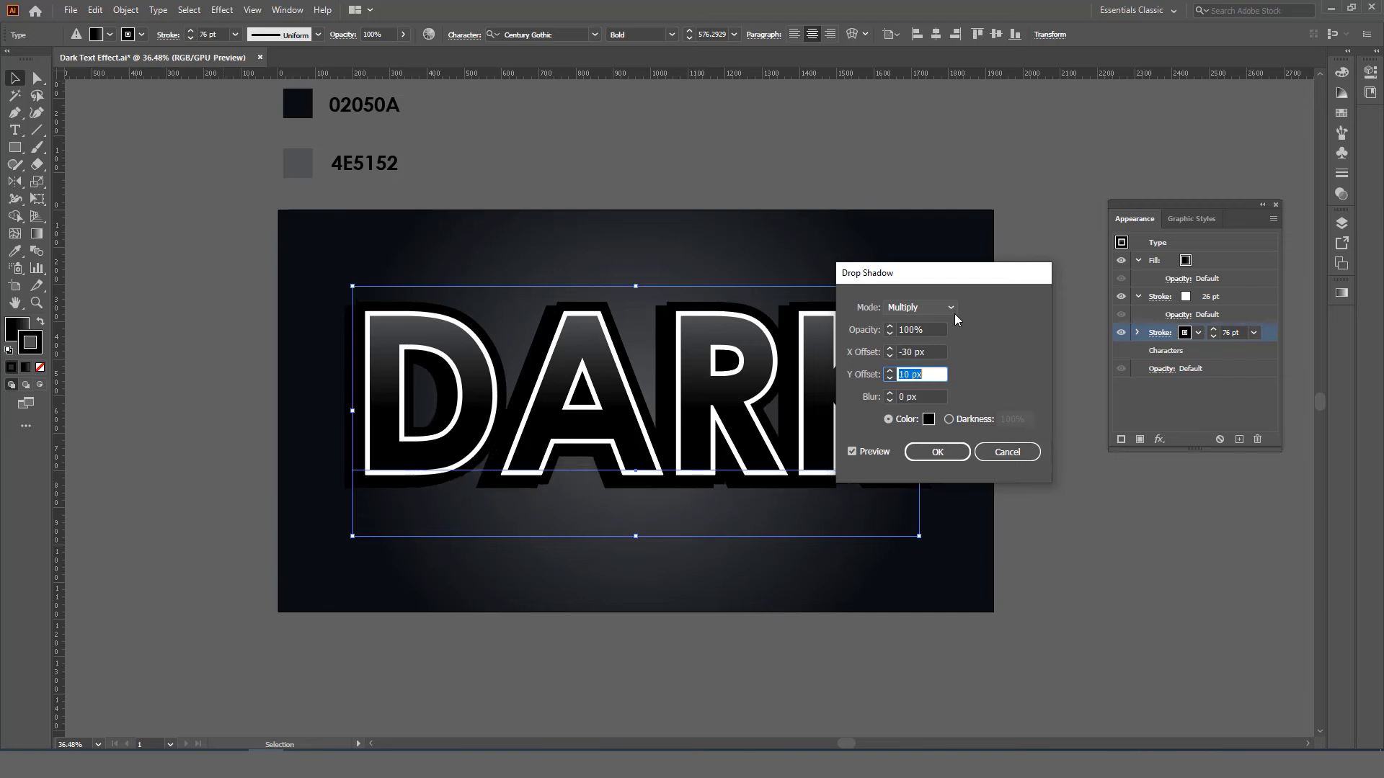
{"action": "key", "text": "shift+Up"}
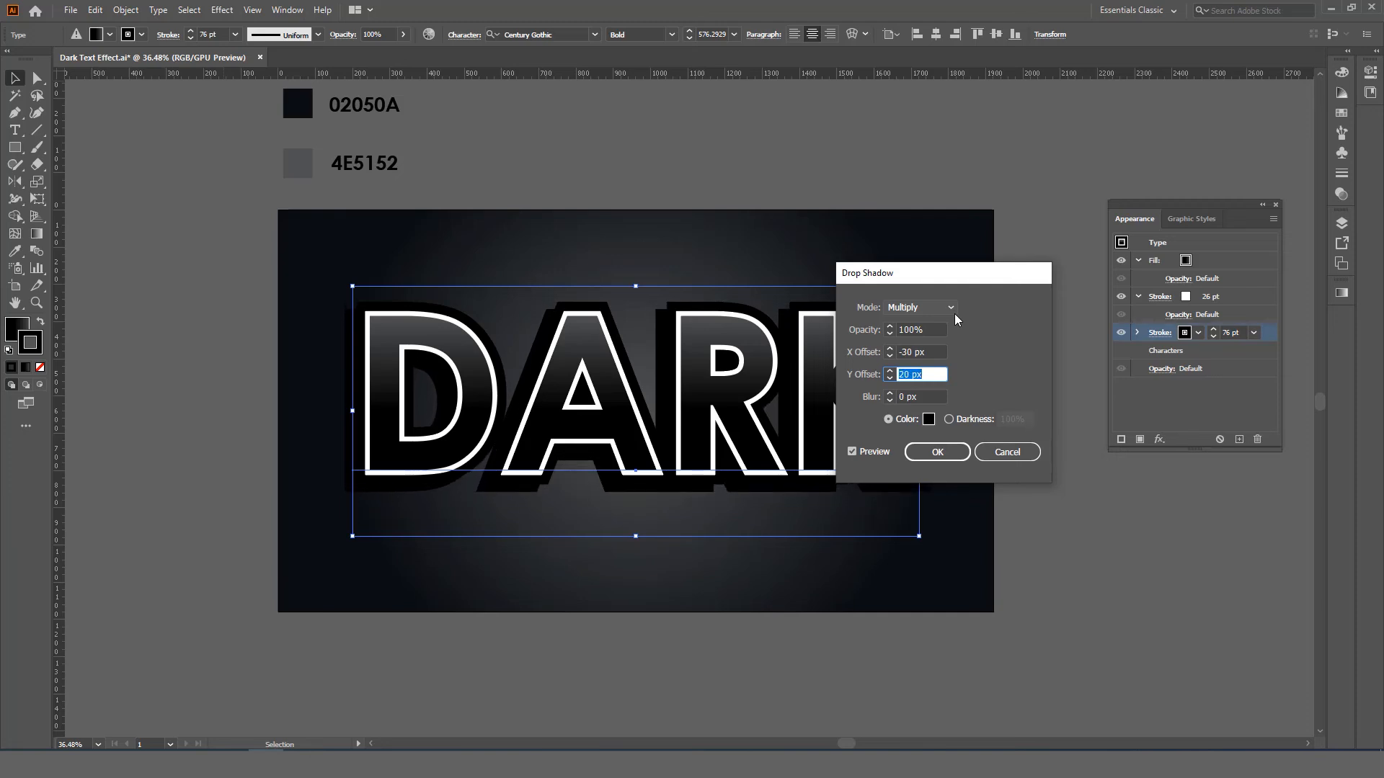
{"action": "left_click", "coordinate": [932, 396]}
{"action": "left_click", "coordinate": [937, 451]}
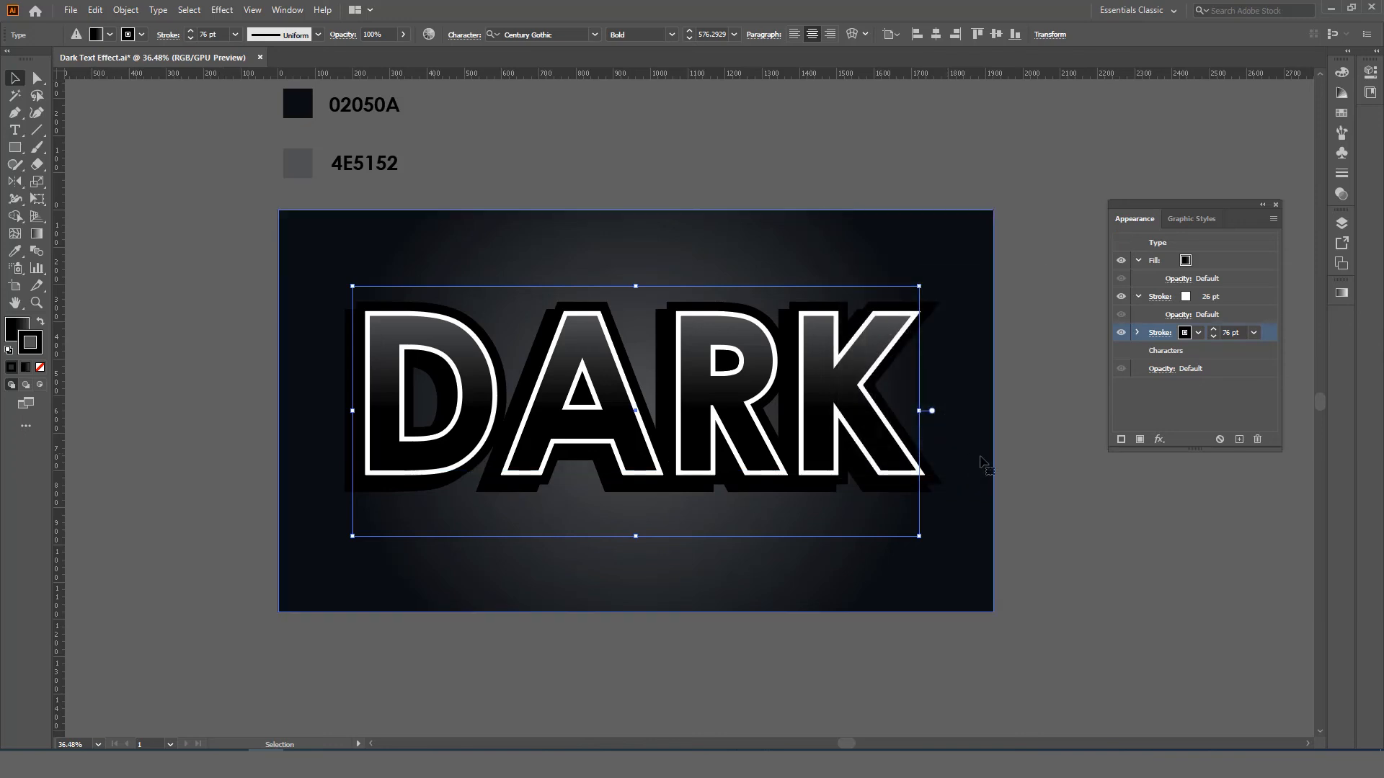
Scale the DARK text down proportionally about its centre to a font size of about 489.5 pt, and deselect it
{"action": "left_click_drag", "start_coordinate": [919, 286], "coordinate": [888, 309]}
{"action": "left_click", "coordinate": [1071, 448]}
Replace the word DARK with Black in the styled text and deselect it
{"action": "double_click", "coordinate": [705, 433]}
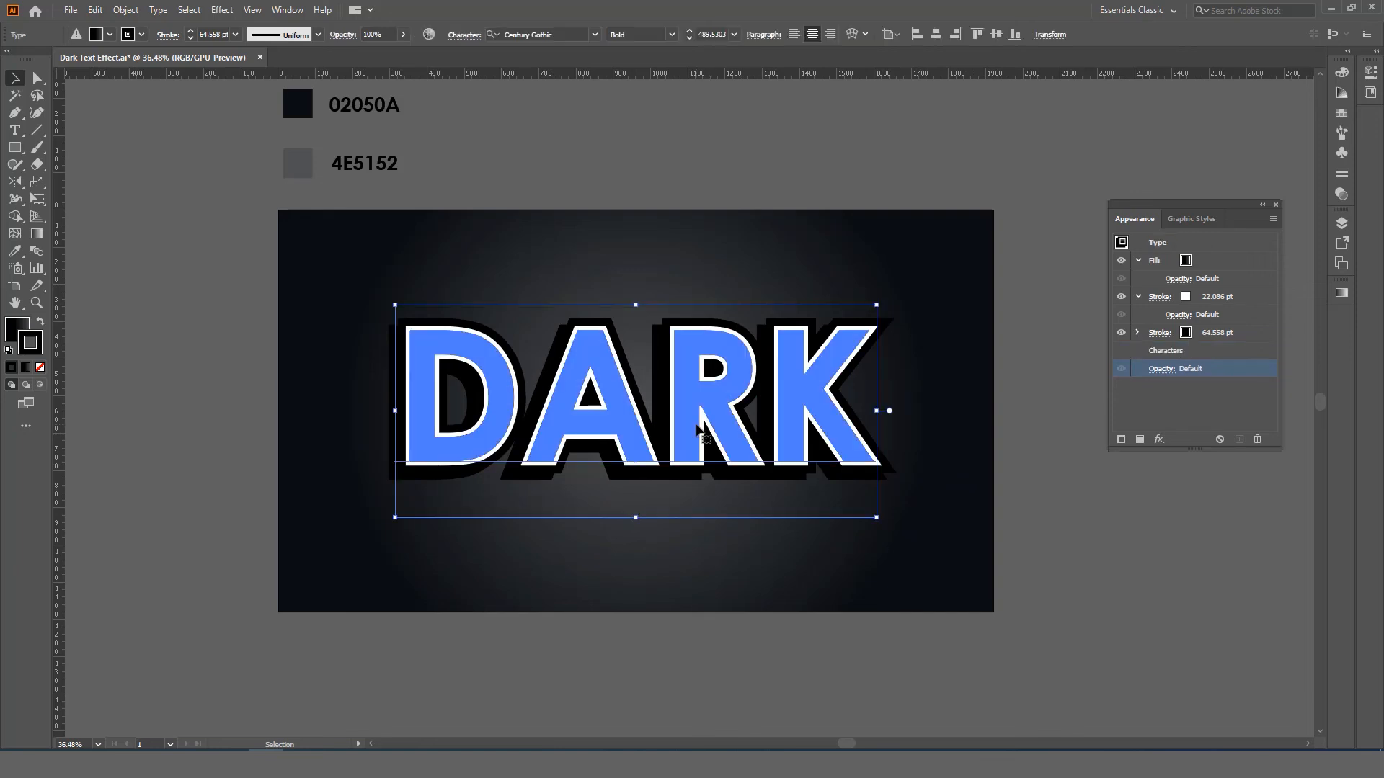
{"action": "key", "text": "ctrl+a"}
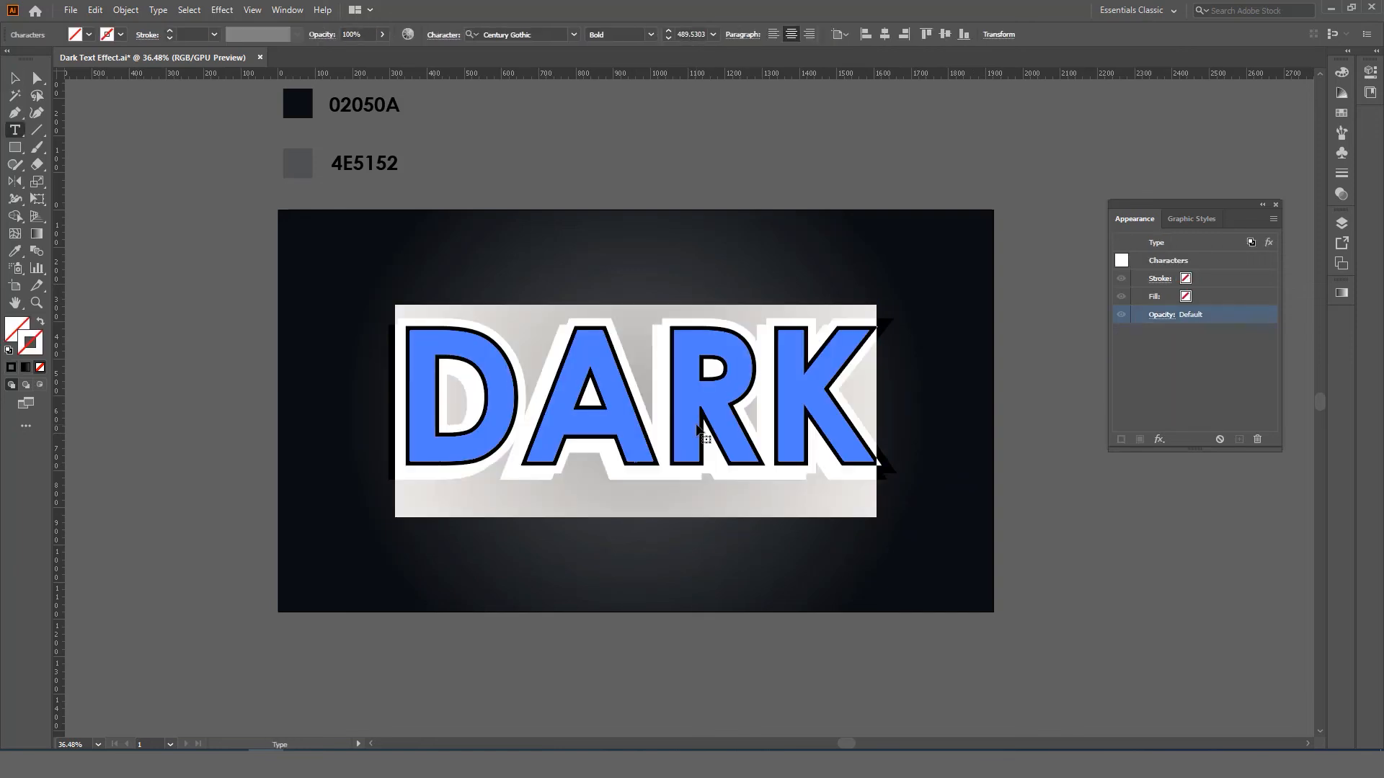
{"action": "type", "text": "Blank"}
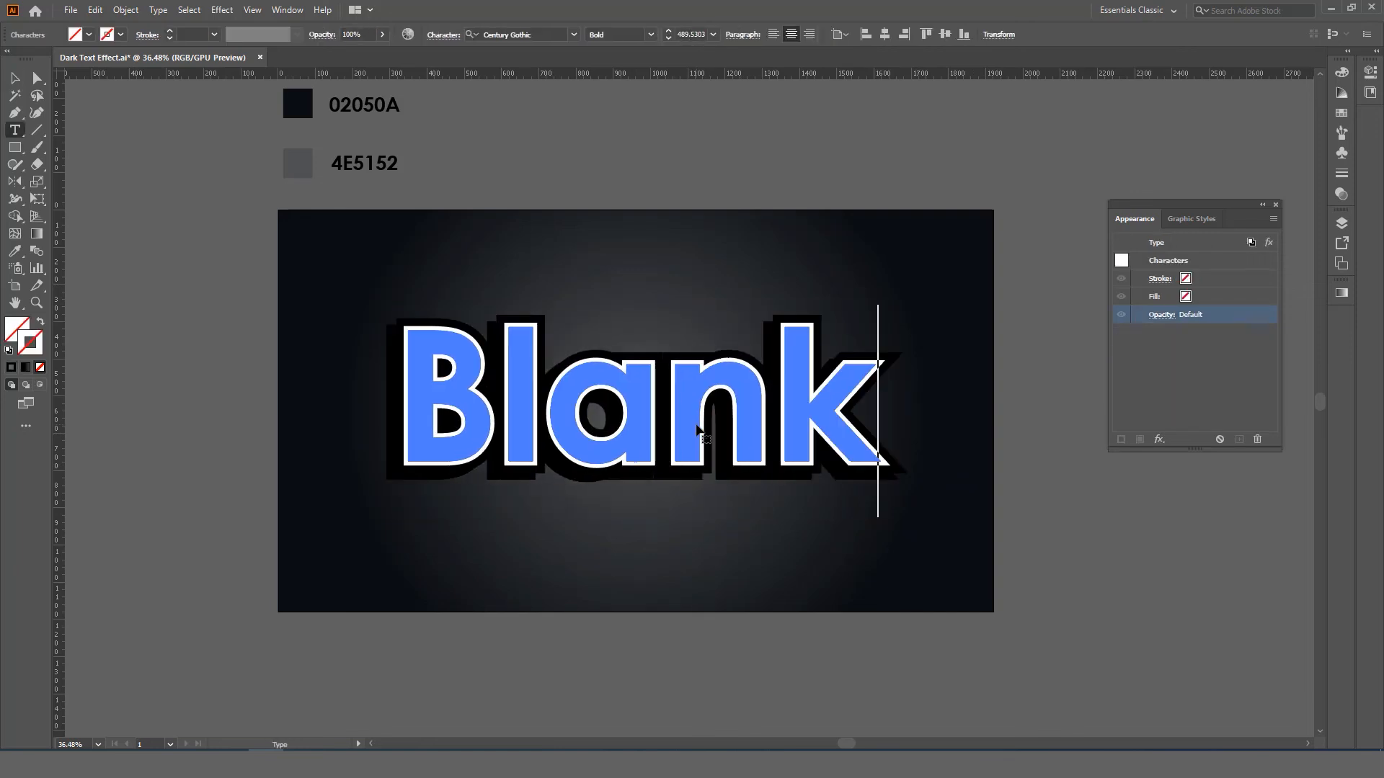
{"action": "key", "text": "BackSpace"}
{"action": "key", "text": "BackSpace"}
{"action": "type", "text": "ck"}
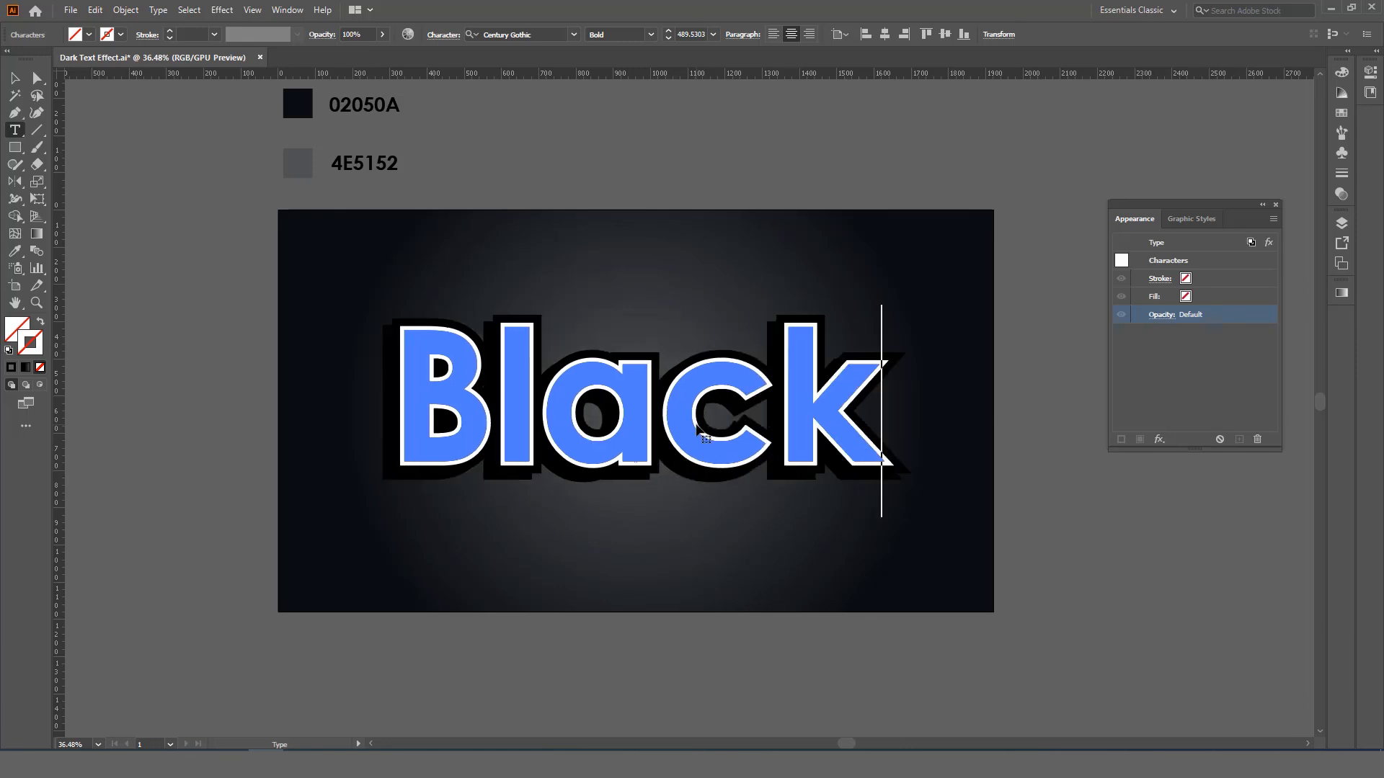
{"action": "left_click", "coordinate": [15, 77]}
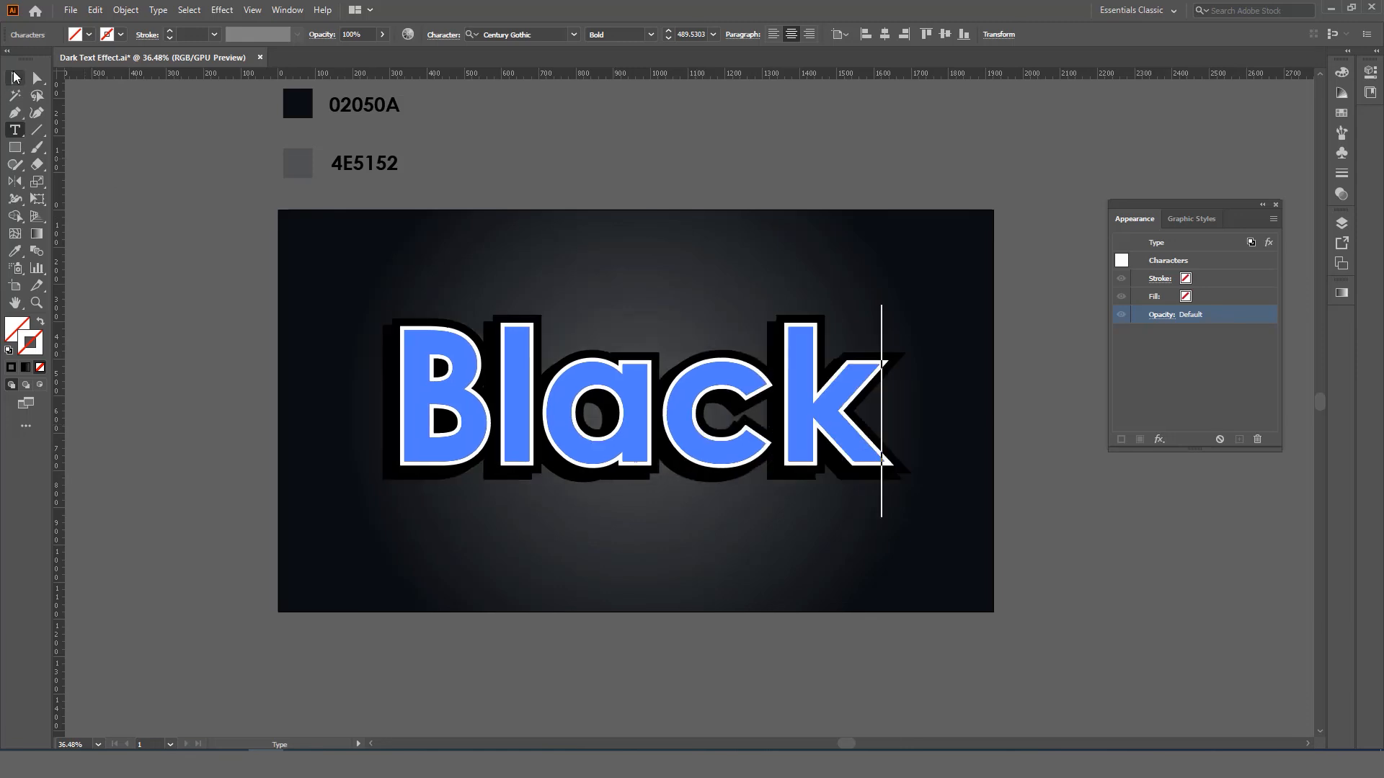
{"action": "left_click", "coordinate": [118, 357]}
Replace the word Black with LOGO in the styled text and deselect it
{"action": "left_click", "coordinate": [574, 440]}
{"action": "double_click", "coordinate": [607, 428]}
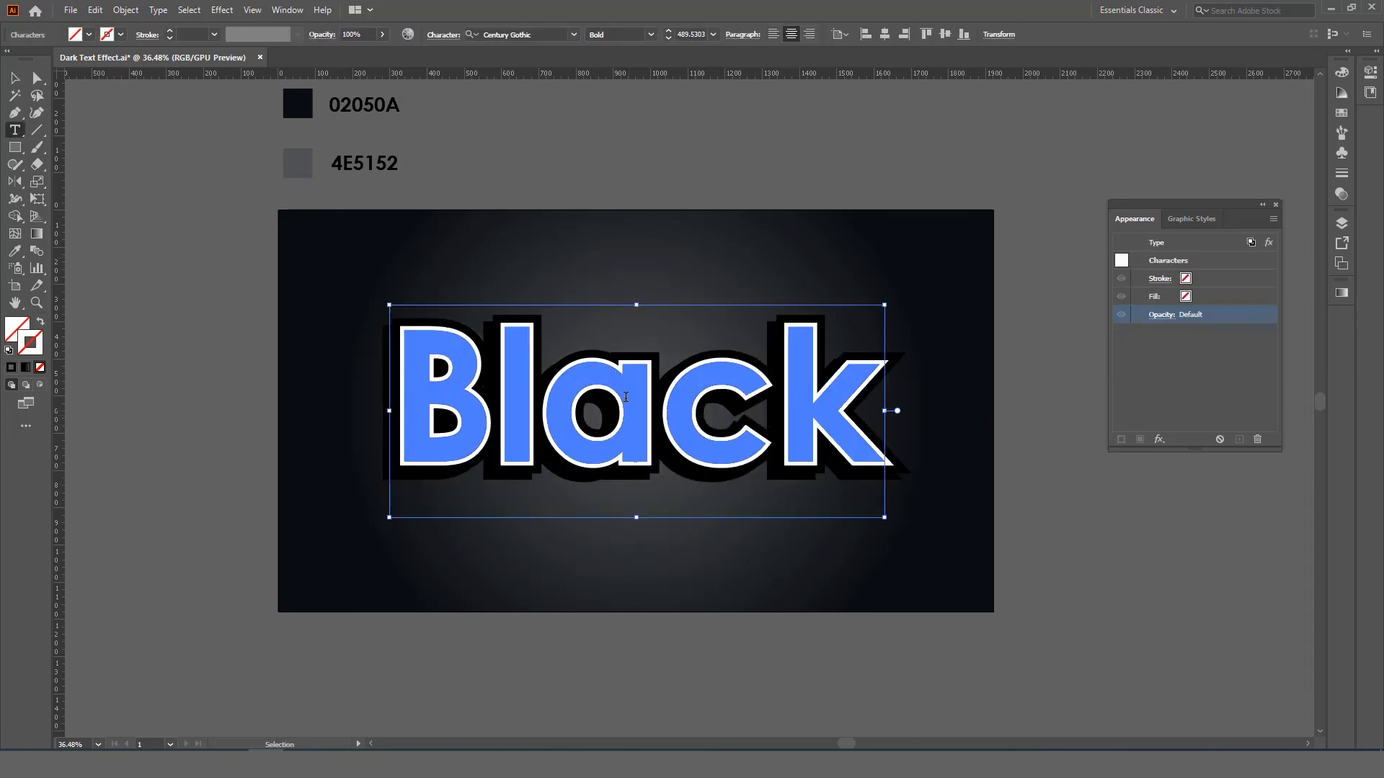
{"action": "double_click", "coordinate": [625, 395]}
{"action": "type", "text": "LOGO"}
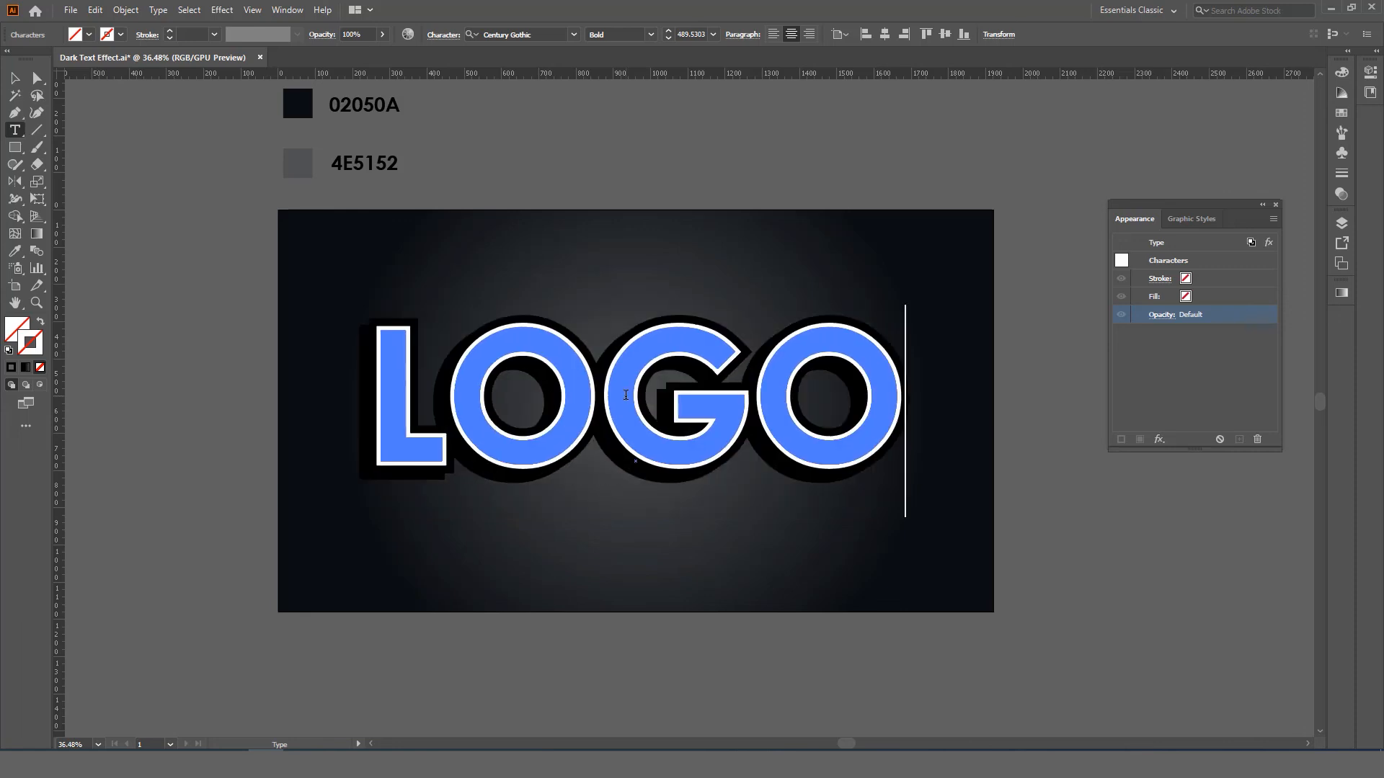
{"action": "left_click", "coordinate": [17, 78]}
{"action": "left_click", "coordinate": [140, 229]}
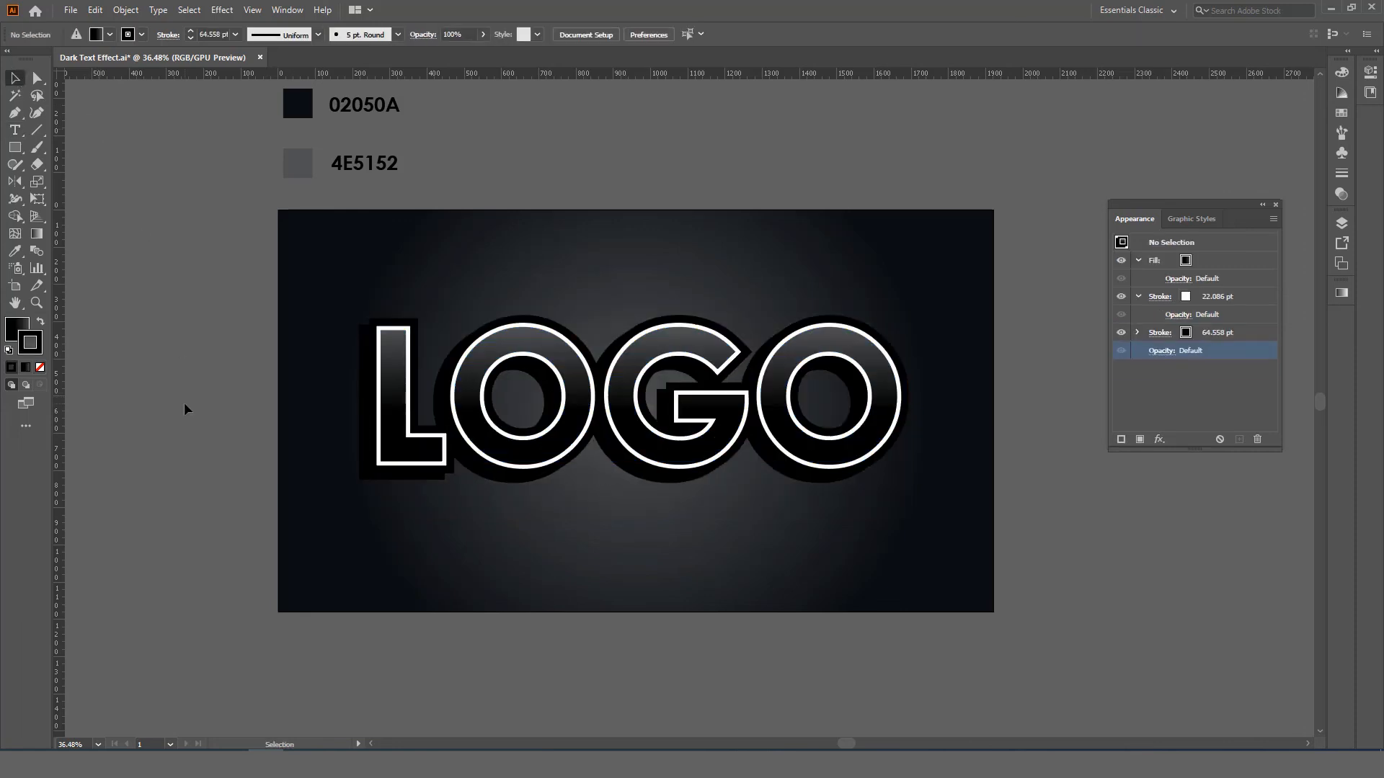